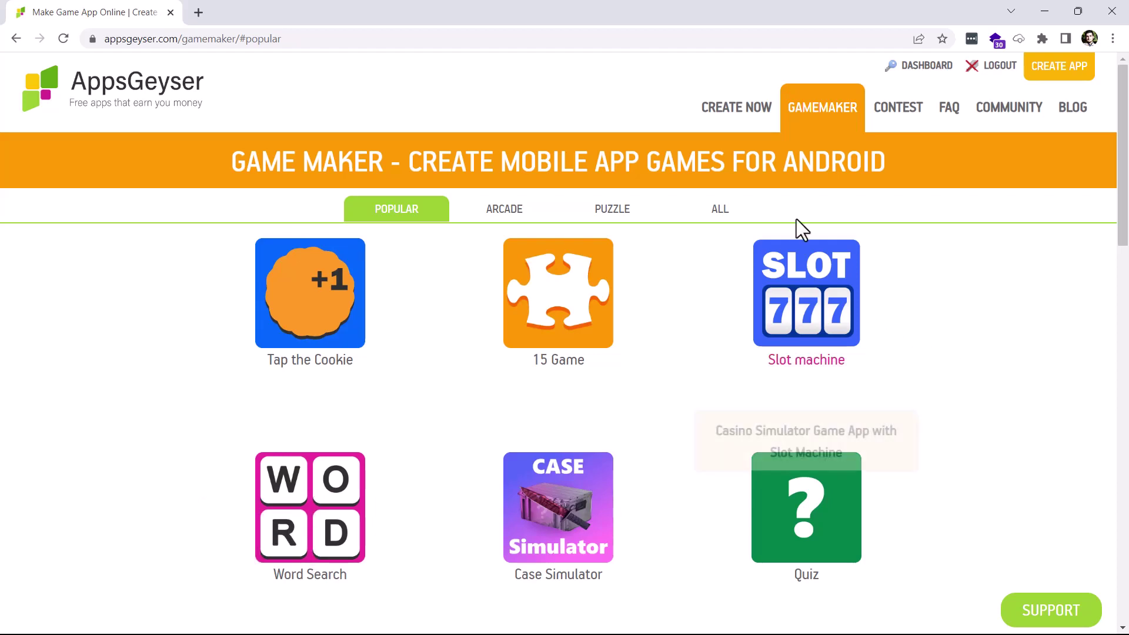
Step: Open the app creation templates and show the Individual category
left_click(734, 107)
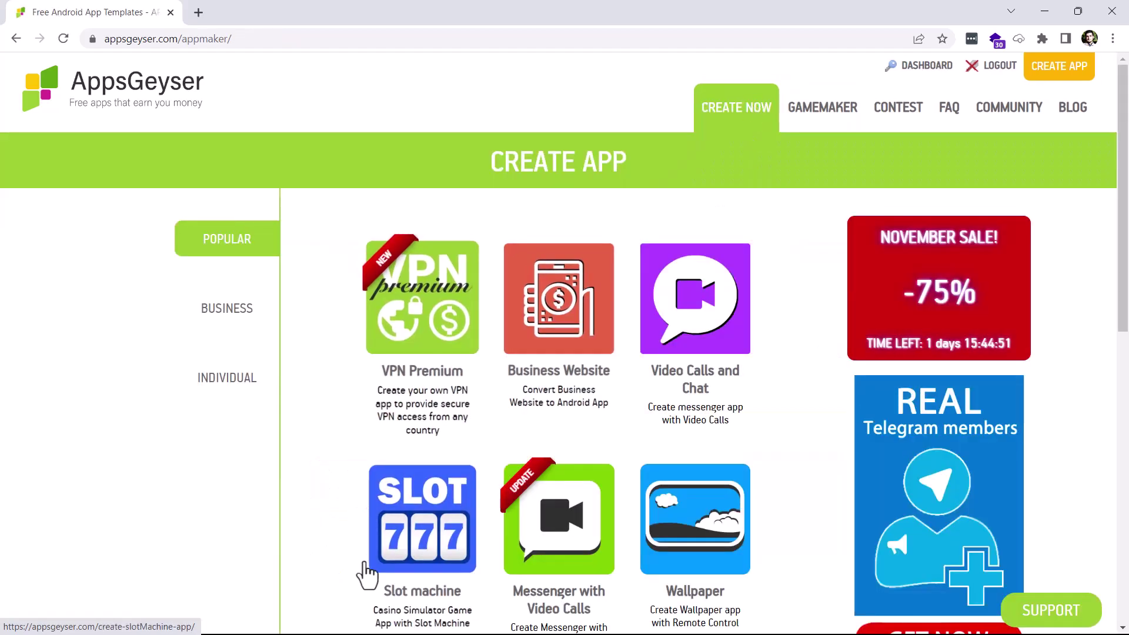
scroll(222, 315, "down", 4)
scroll(264, 270, "up", 3)
left_click(218, 312)
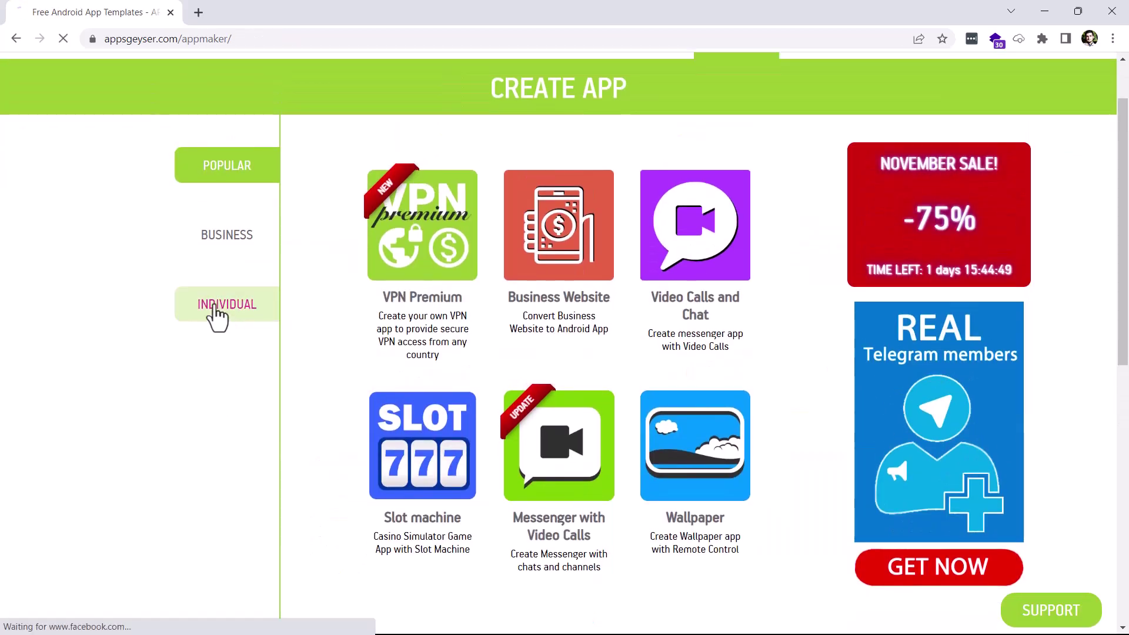
Step: Look through the individual app templates, from VPN Premium and Website down to the game and HTML templates
scroll(521, 353, "down", 10)
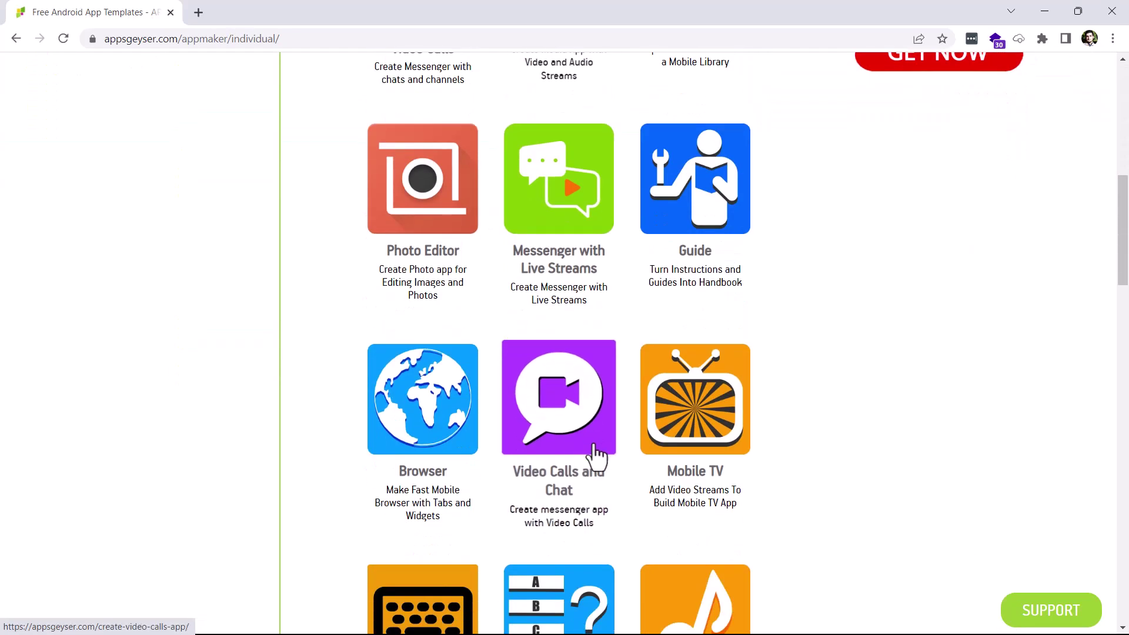
scroll(486, 415, "up", 5)
scroll(511, 433, "down", 5)
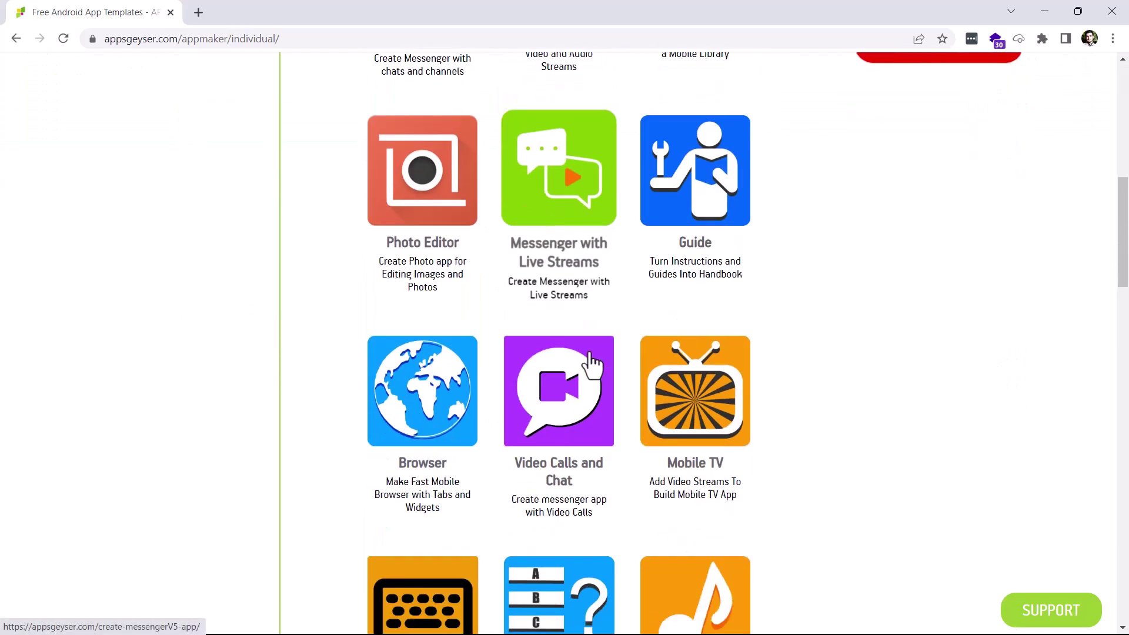
scroll(589, 364, "down", 3)
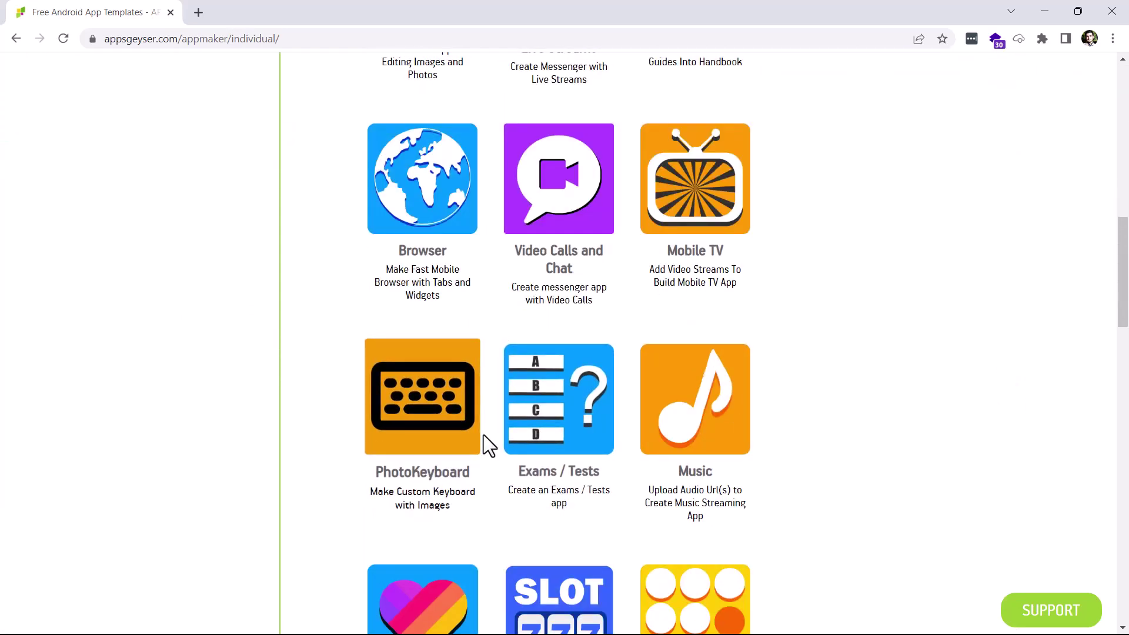
scroll(486, 429, "down", 10)
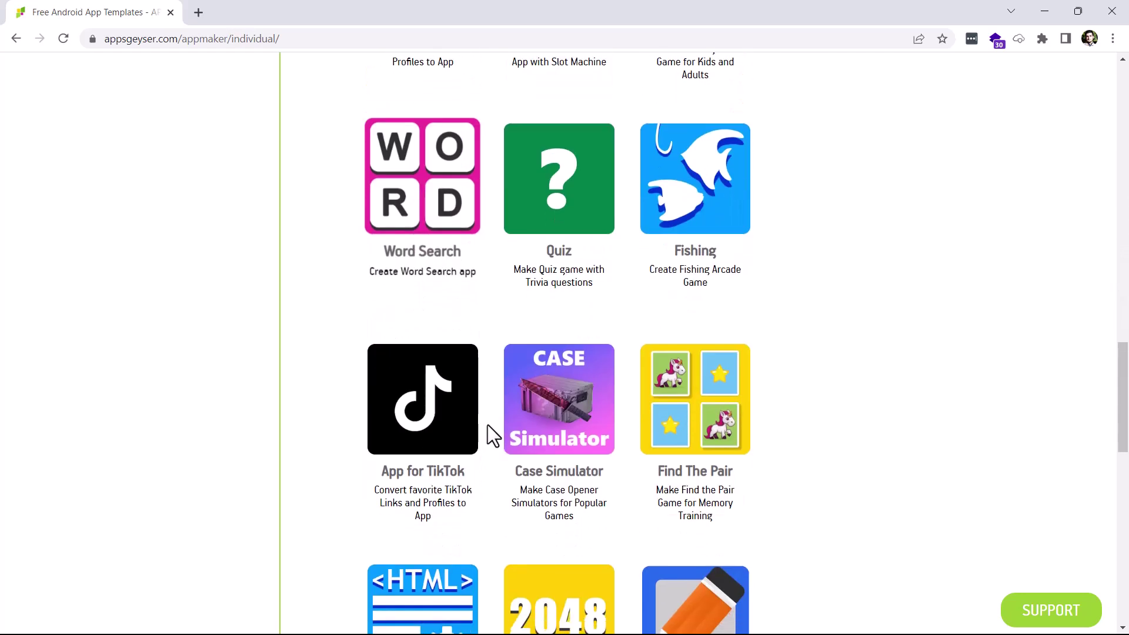
scroll(597, 377, "up", 12)
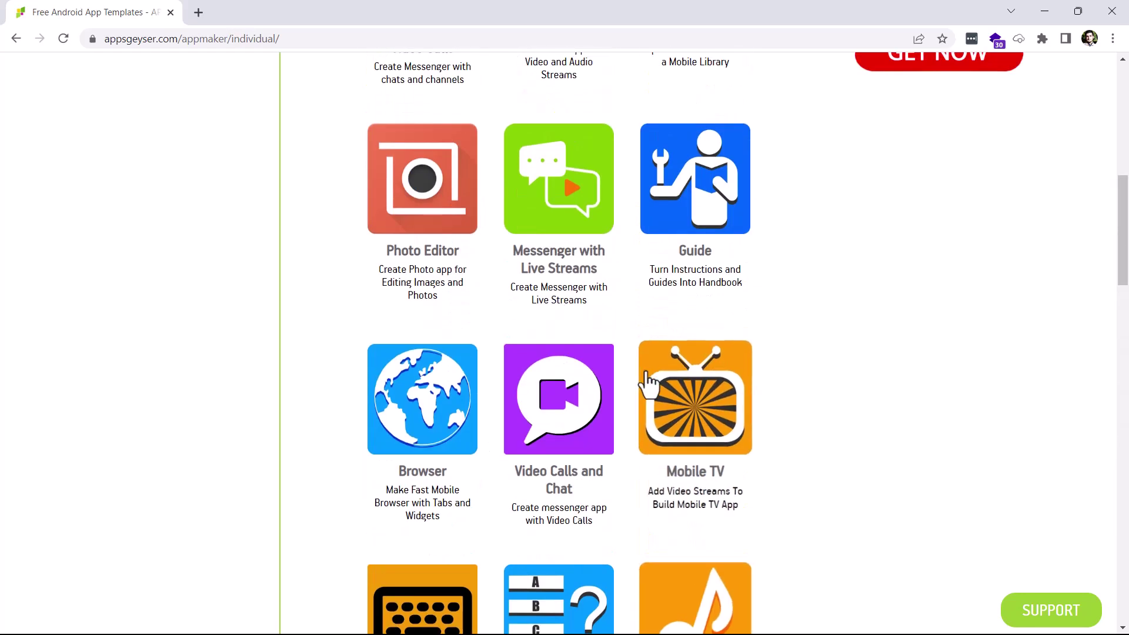
scroll(647, 382, "up", 6)
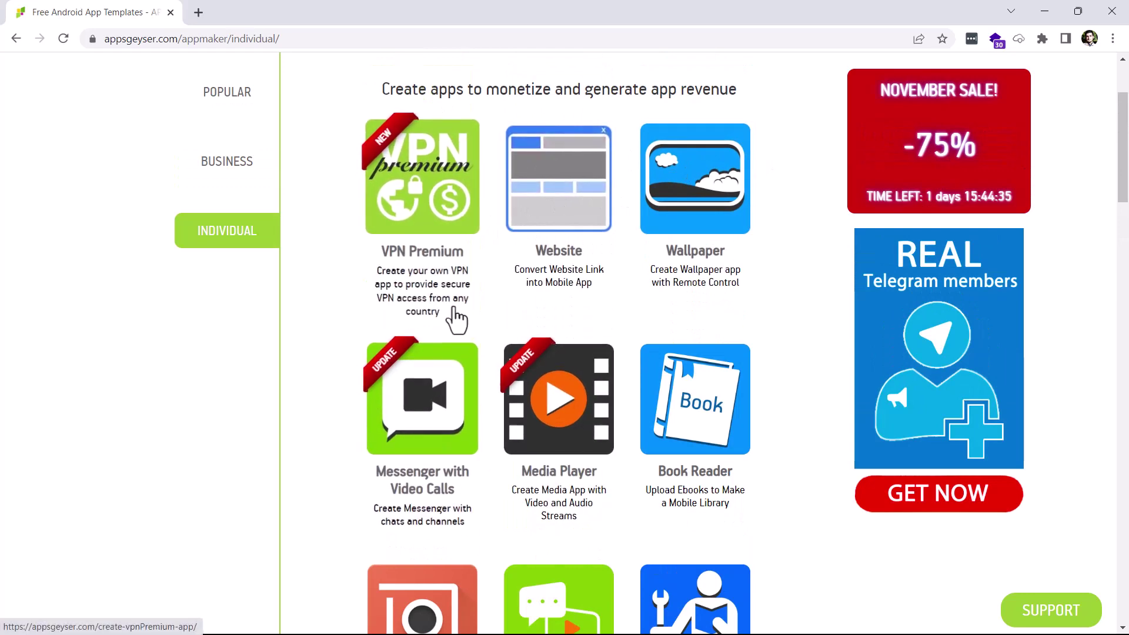
scroll(432, 359, "down", 6)
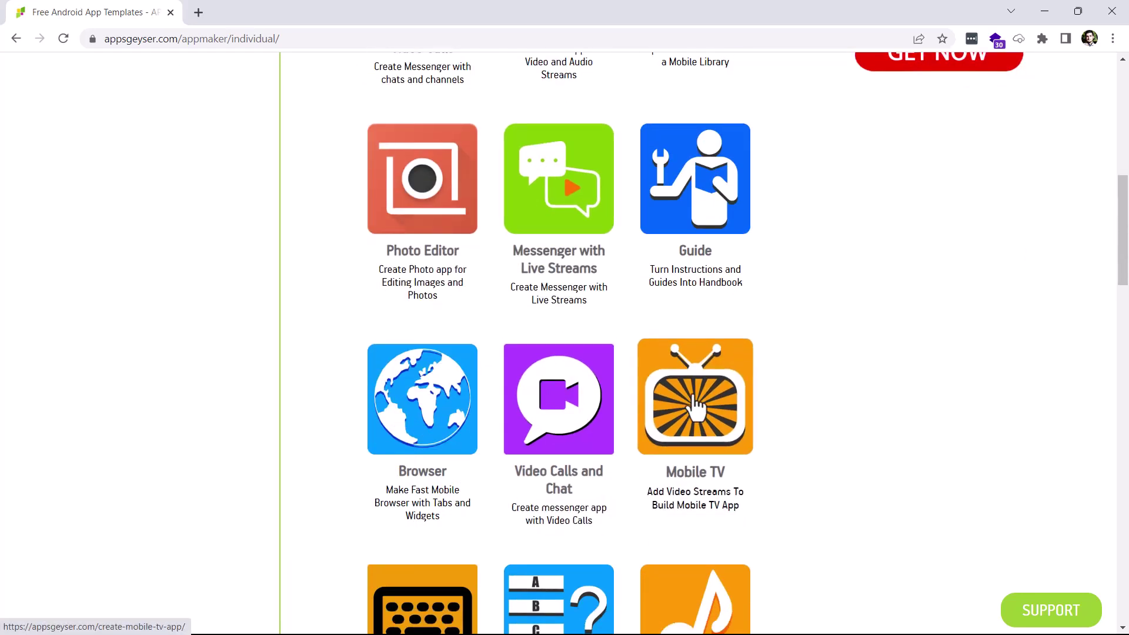
scroll(691, 376, "up", 6)
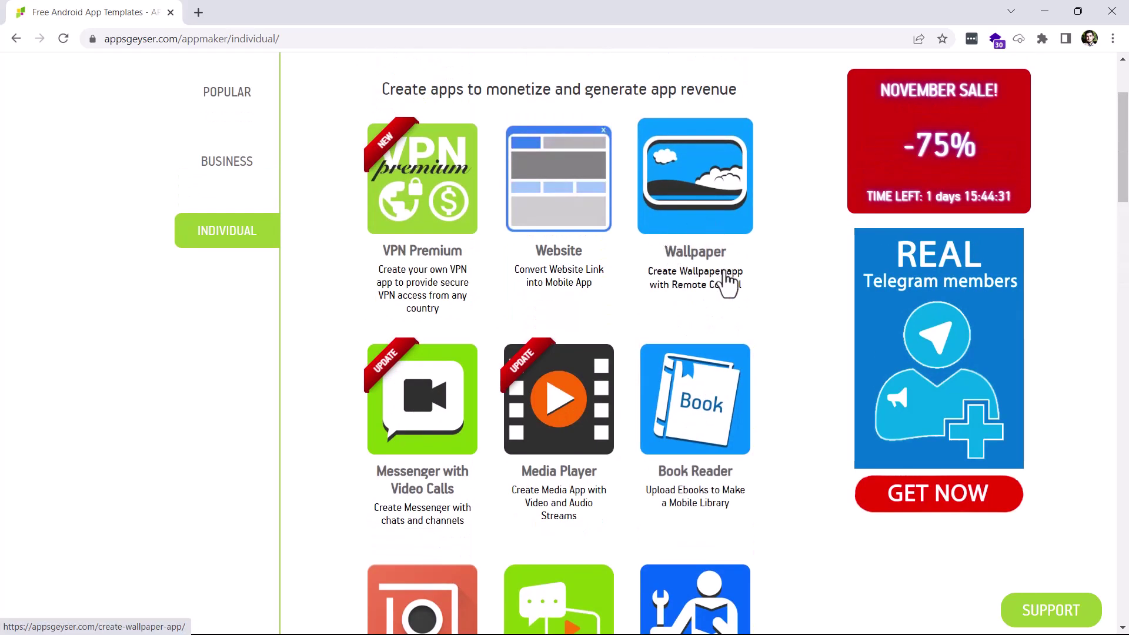
scroll(739, 297, "up", 2)
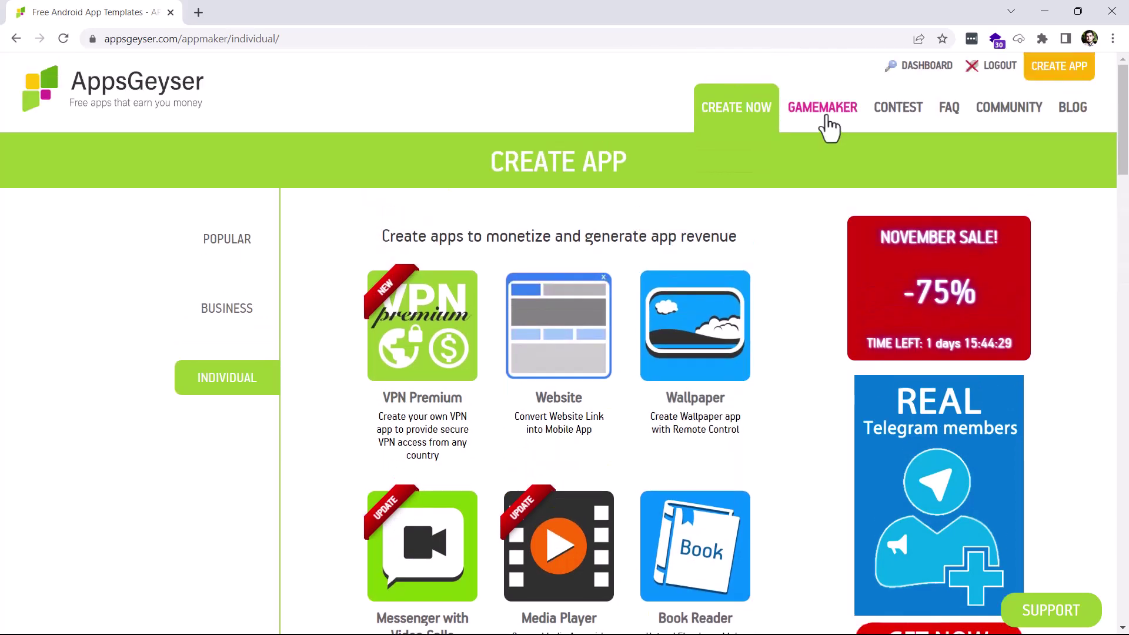
Step: Open the Tap the Cookie template from the game maker templates and launch its phone preview
left_click(826, 118)
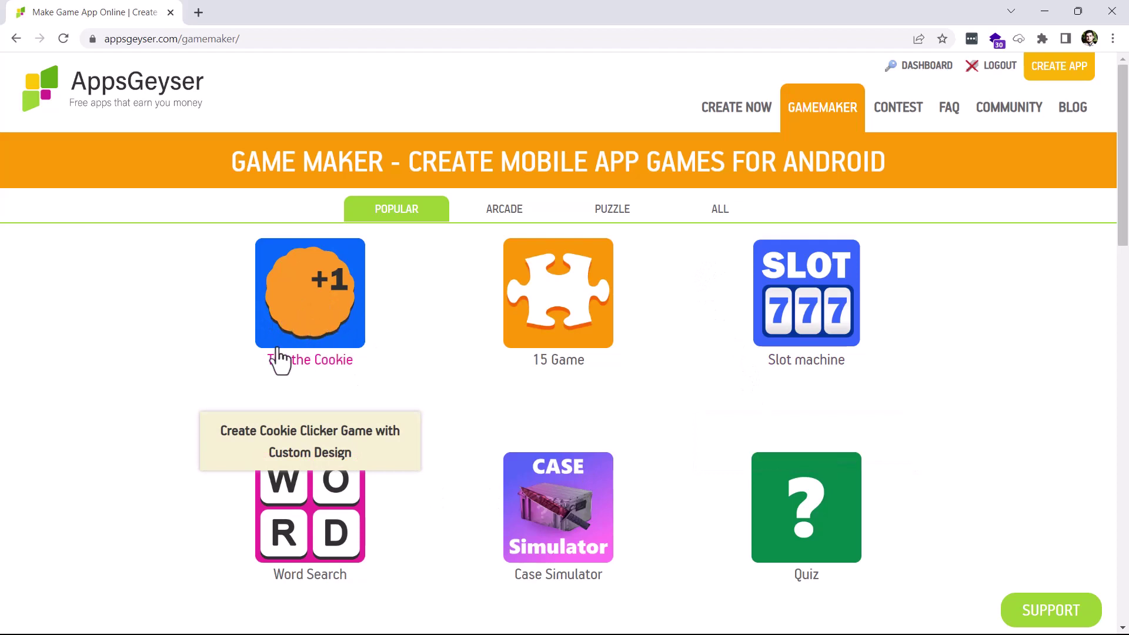
left_click(349, 323)
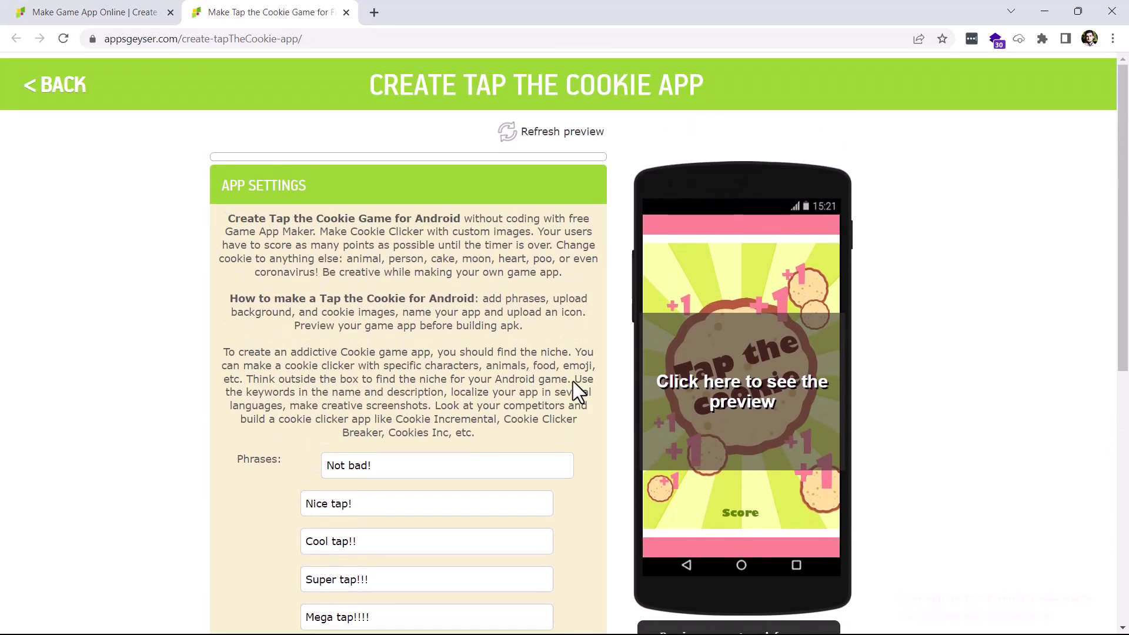
left_click(763, 401)
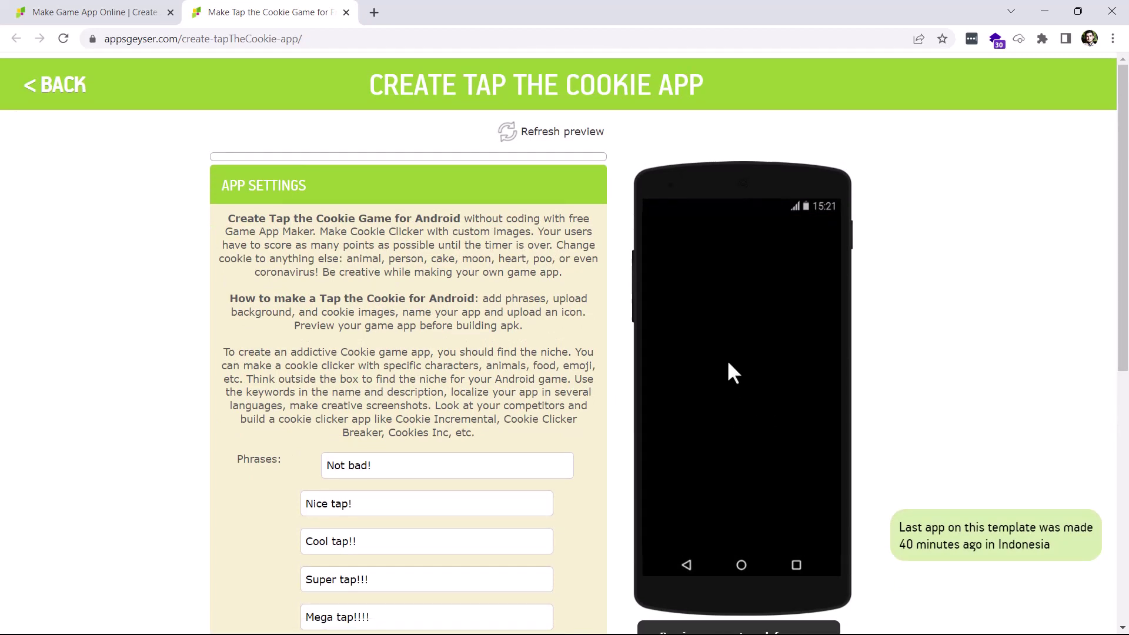
Step: Examine the Tap the Cookie app settings, including the description, the tap phrases and the appearance options
scroll(728, 362, "down", 5)
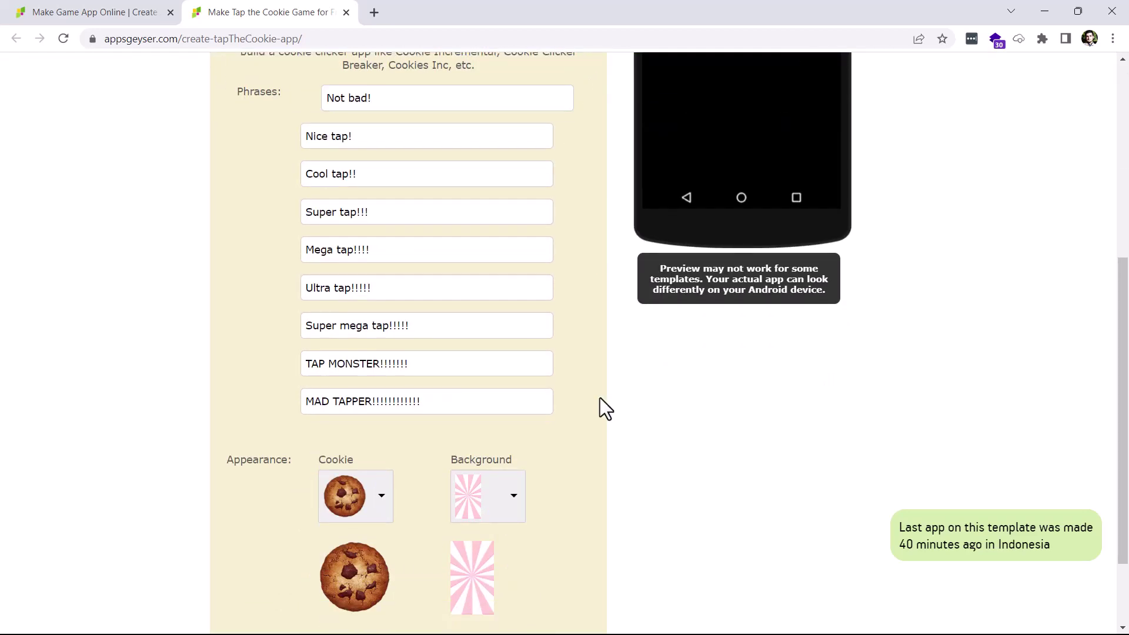
scroll(598, 400, "up", 2)
scroll(595, 404, "down", 4)
scroll(594, 404, "up", 8)
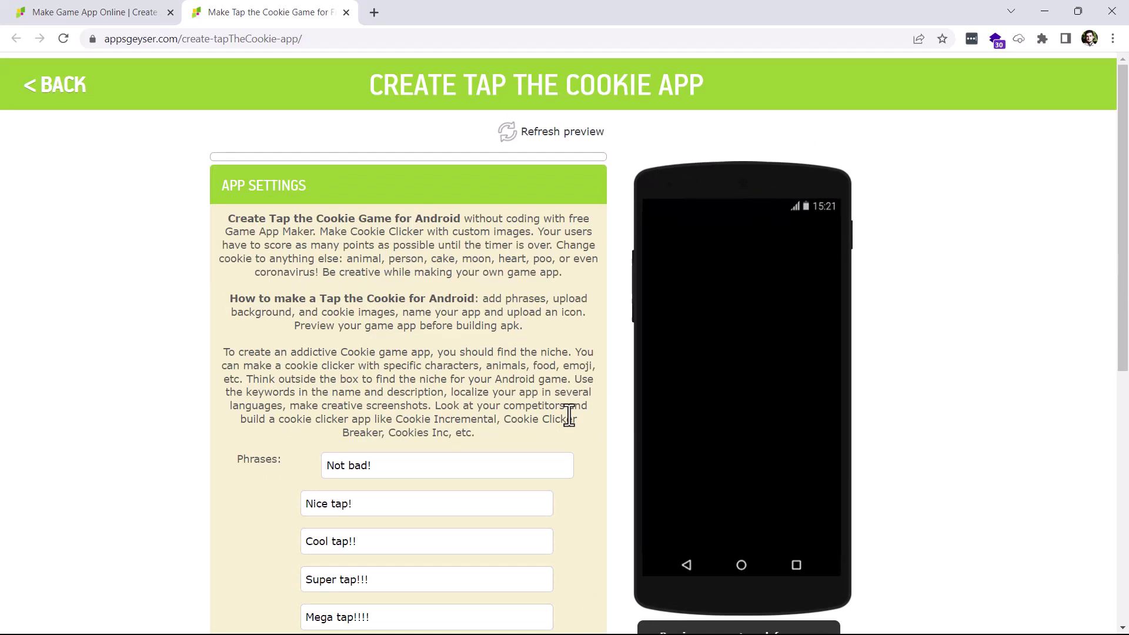
scroll(568, 414, "down", 8)
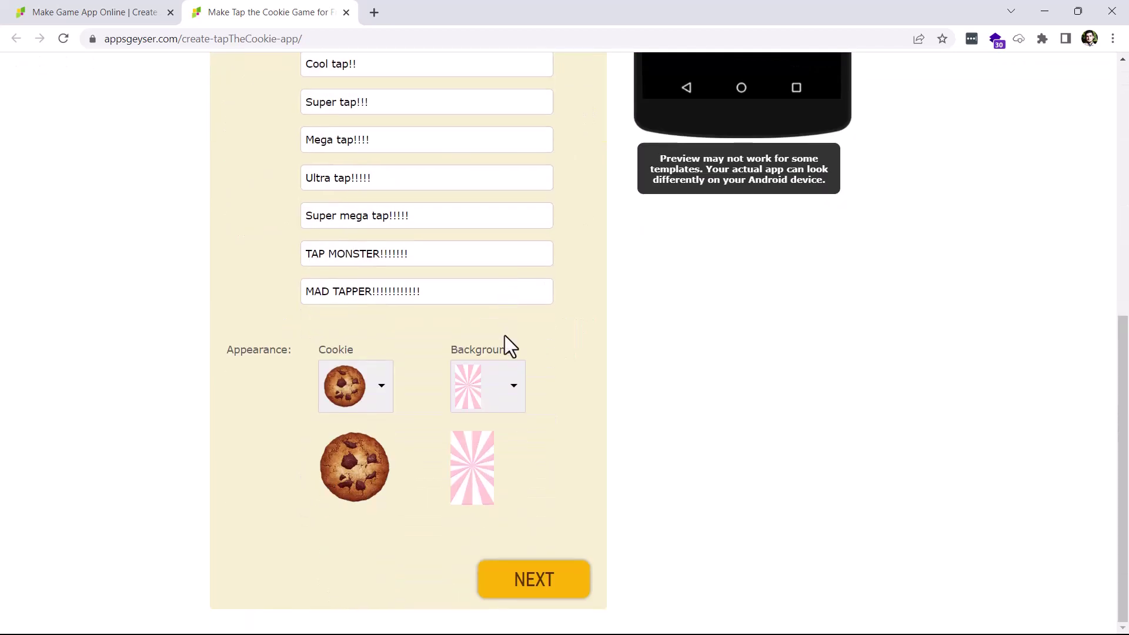
scroll(506, 345, "up", 3)
scroll(471, 370, "up", 3)
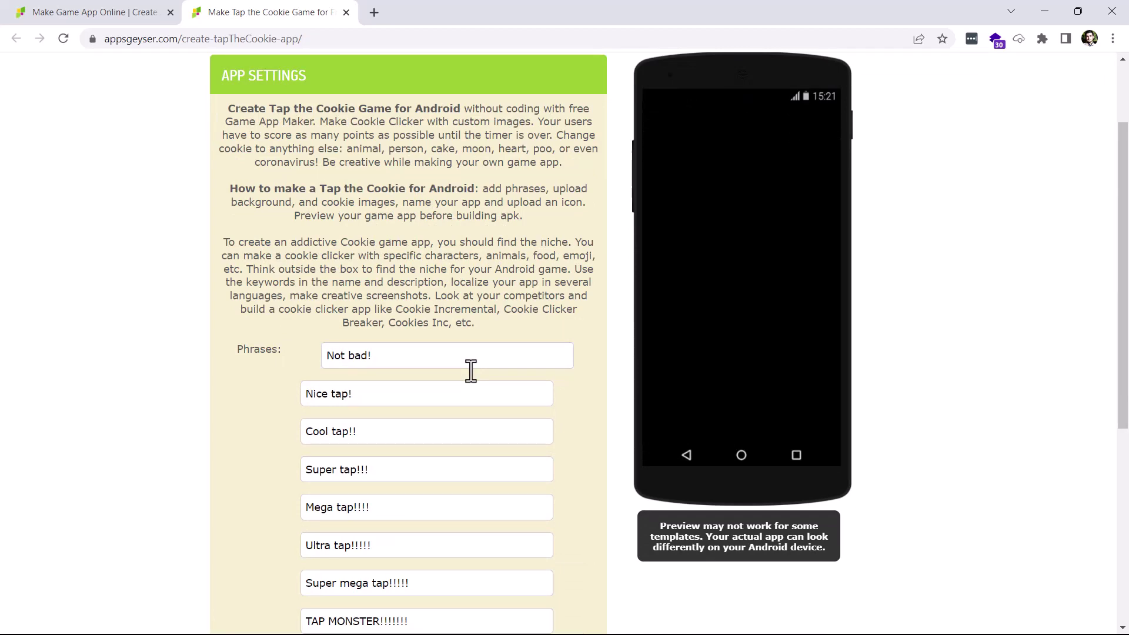
scroll(468, 361, "down", 5)
scroll(463, 361, "up", 1)
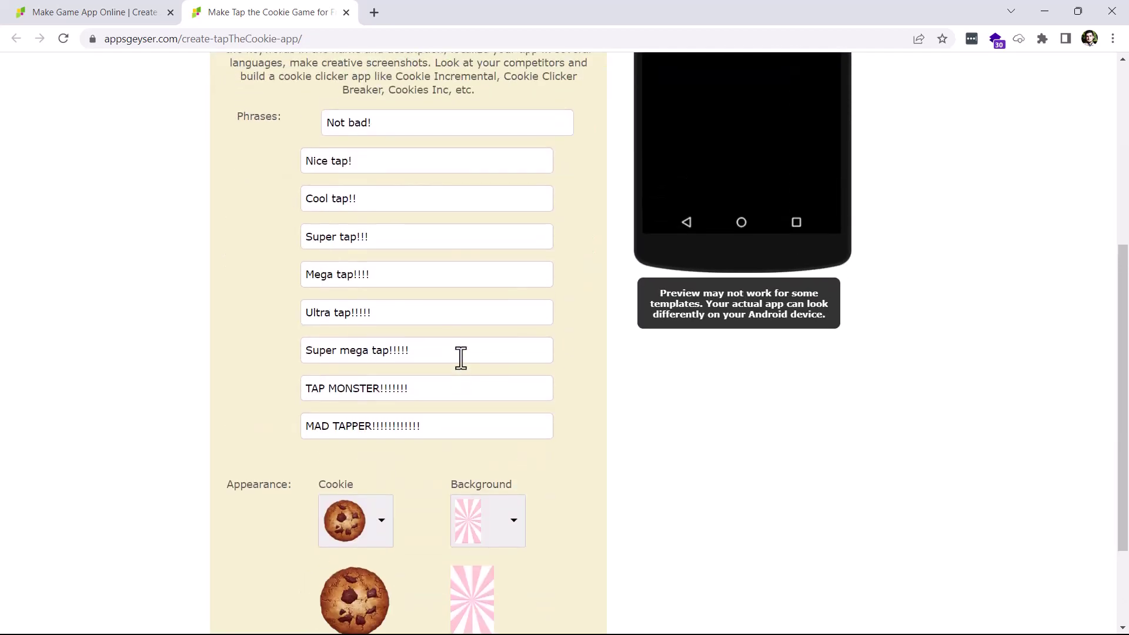
scroll(461, 361, "down", 1)
scroll(460, 359, "up", 1)
scroll(461, 356, "up", 2)
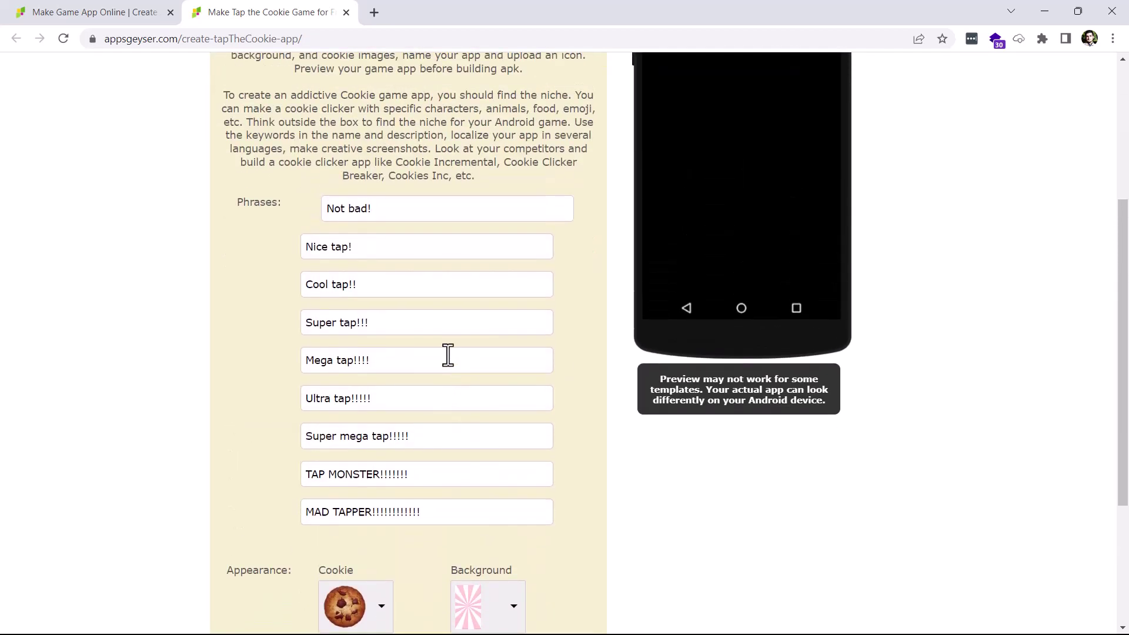
scroll(435, 347, "down", 2)
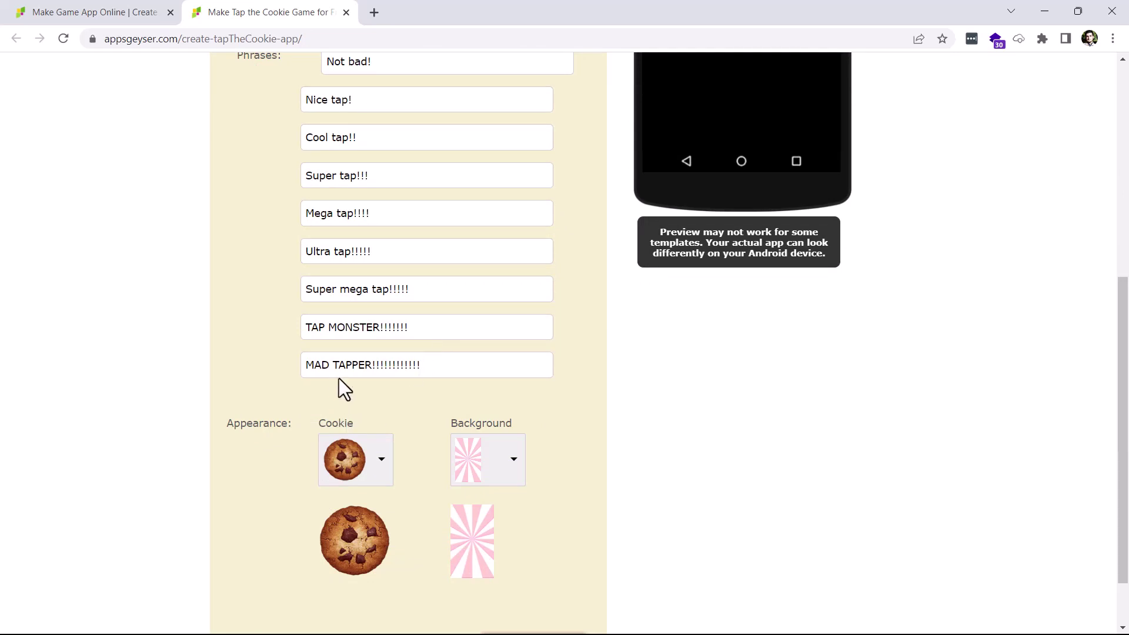
Step: View the available cookie images and background designs in the appearance settings, keeping the current choices
left_click(370, 479)
scroll(318, 497, "down", 1)
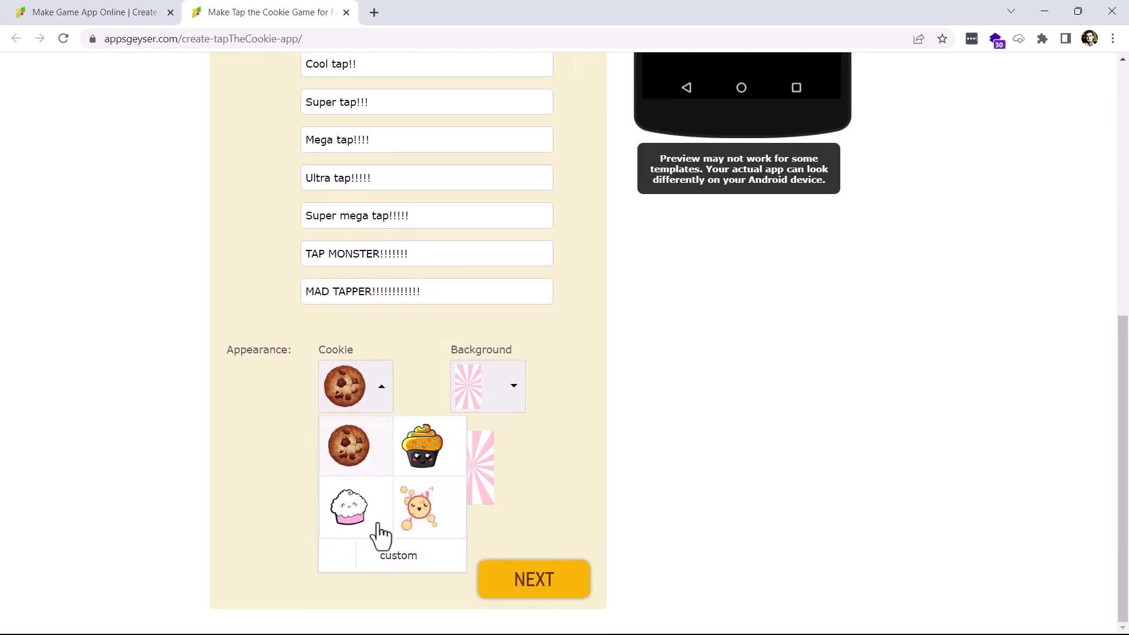
left_click(518, 381)
left_click(521, 388)
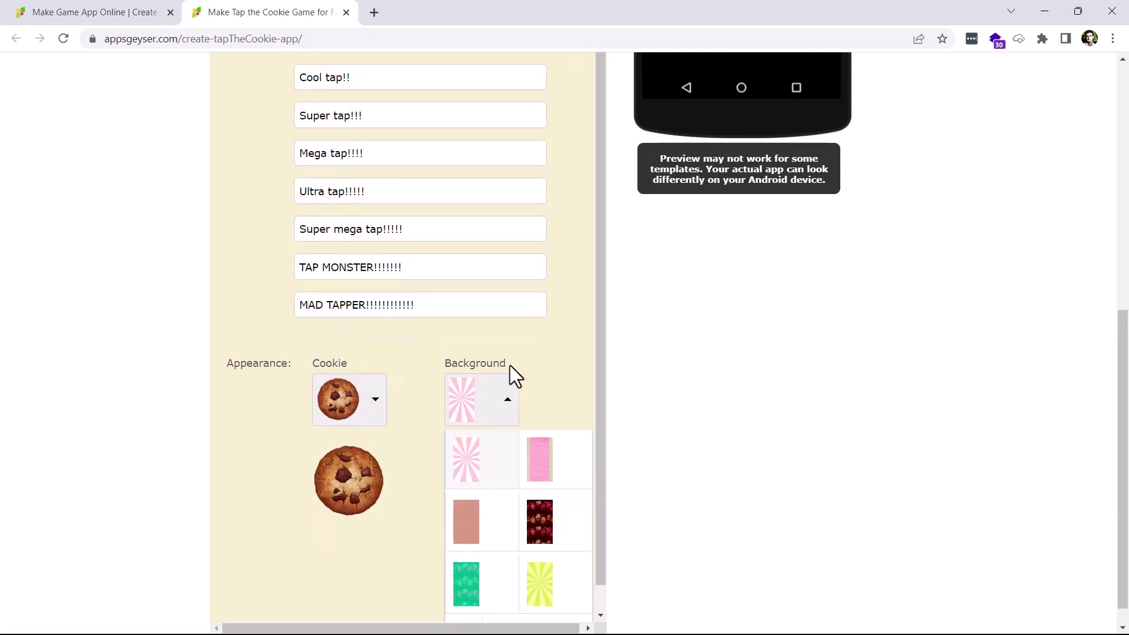
left_click(546, 388)
Step: Highlight the "Not bad!", "Nice tap!", "Cool tap!!" and "Super tap!!!" phrases one after another to point out the editable texts
scroll(553, 364, "up", 5)
left_click(396, 284)
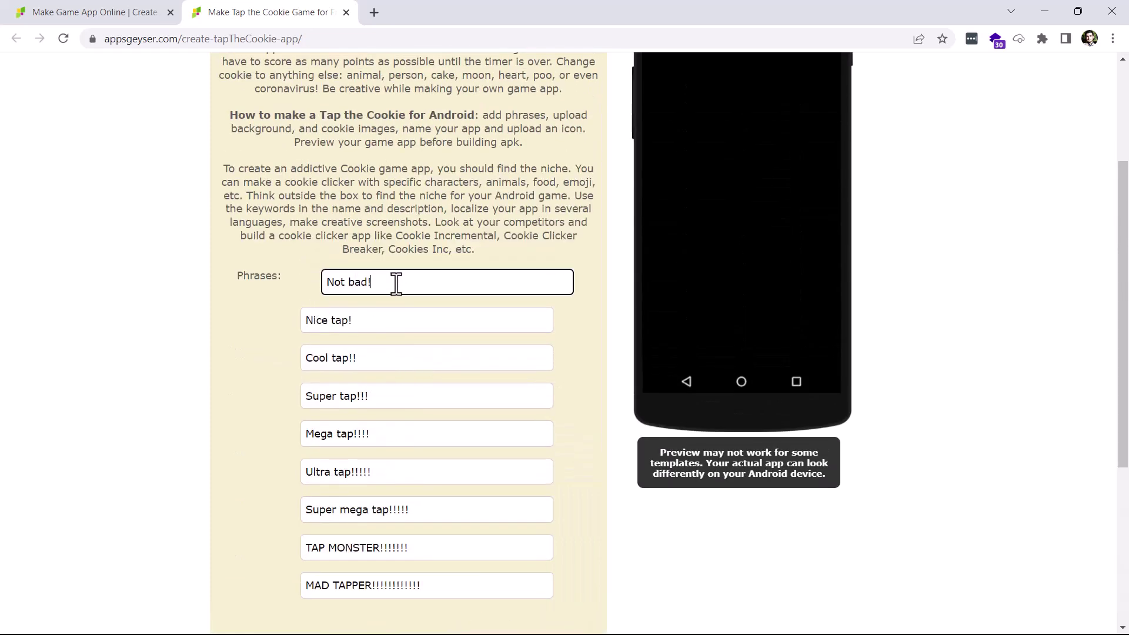
left_click_drag(396, 284, 311, 290)
left_click(371, 323)
left_click_drag(370, 323, 280, 327)
scroll(376, 361, "down", 1)
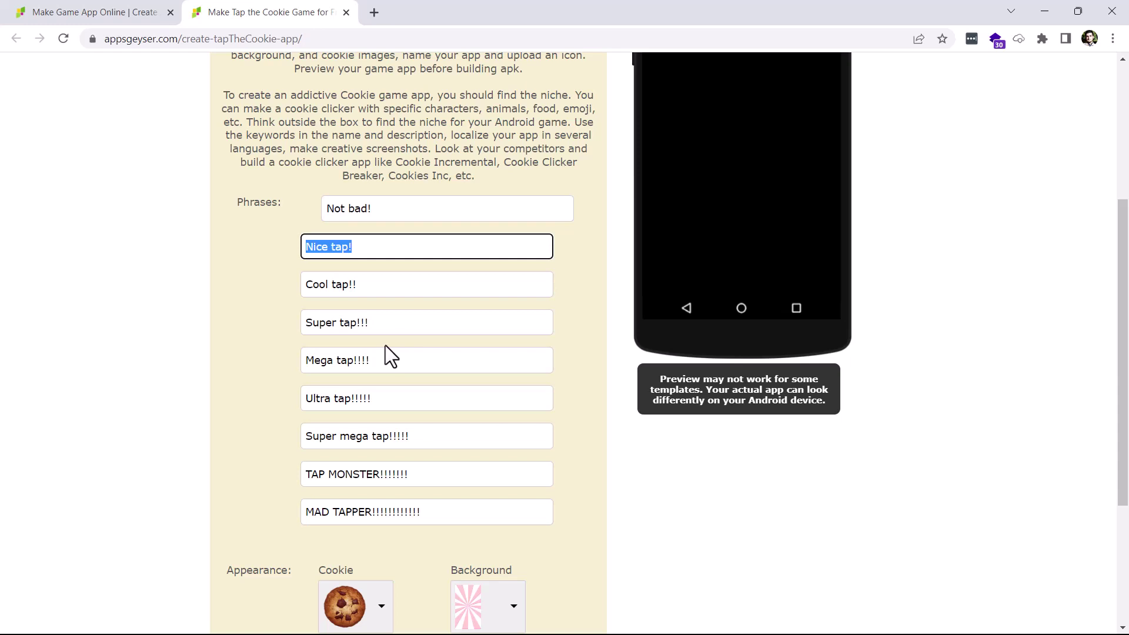
left_click_drag(383, 285, 280, 278)
left_click_drag(414, 327, 252, 327)
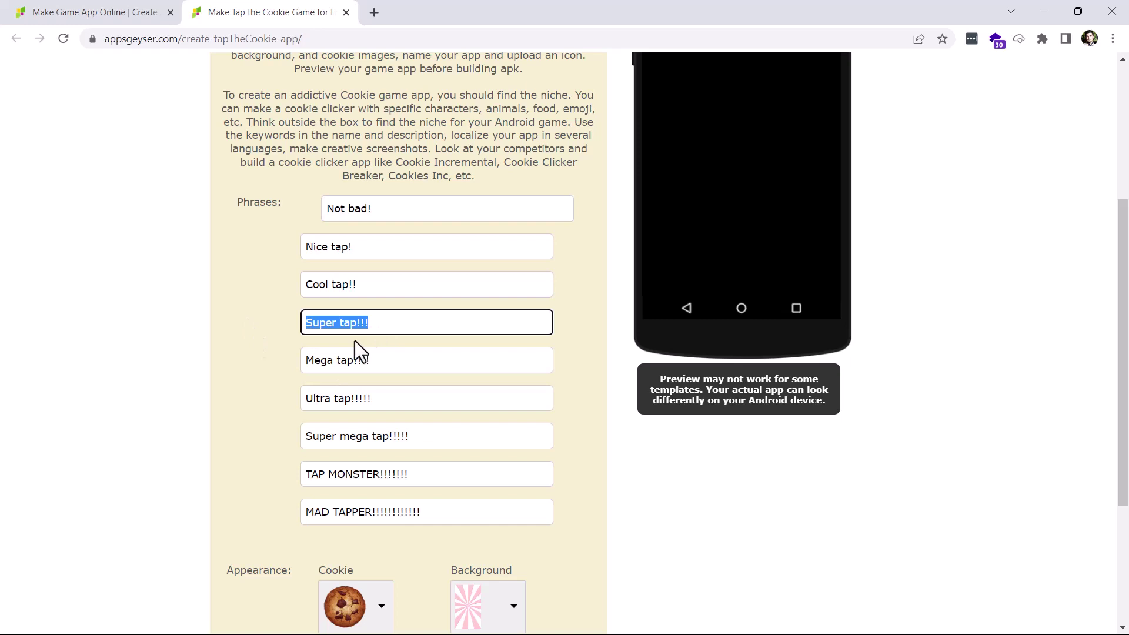
Step: Proceed from the Tap the Cookie app settings to the app name entry
scroll(462, 386, "up", 4)
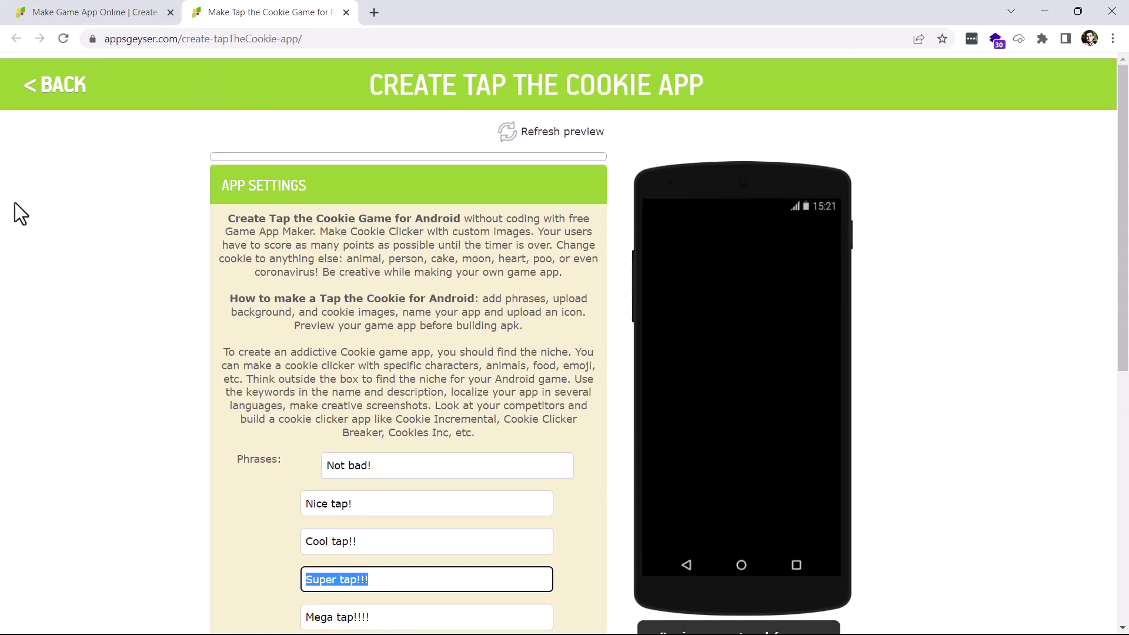
scroll(739, 353, "down", 8)
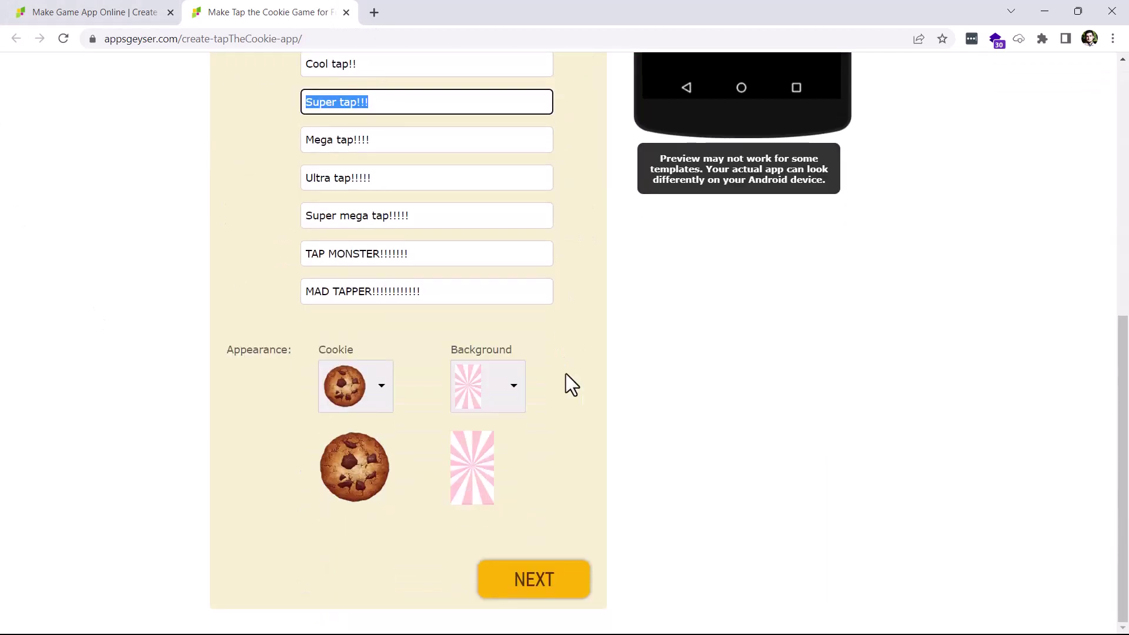
left_click(539, 595)
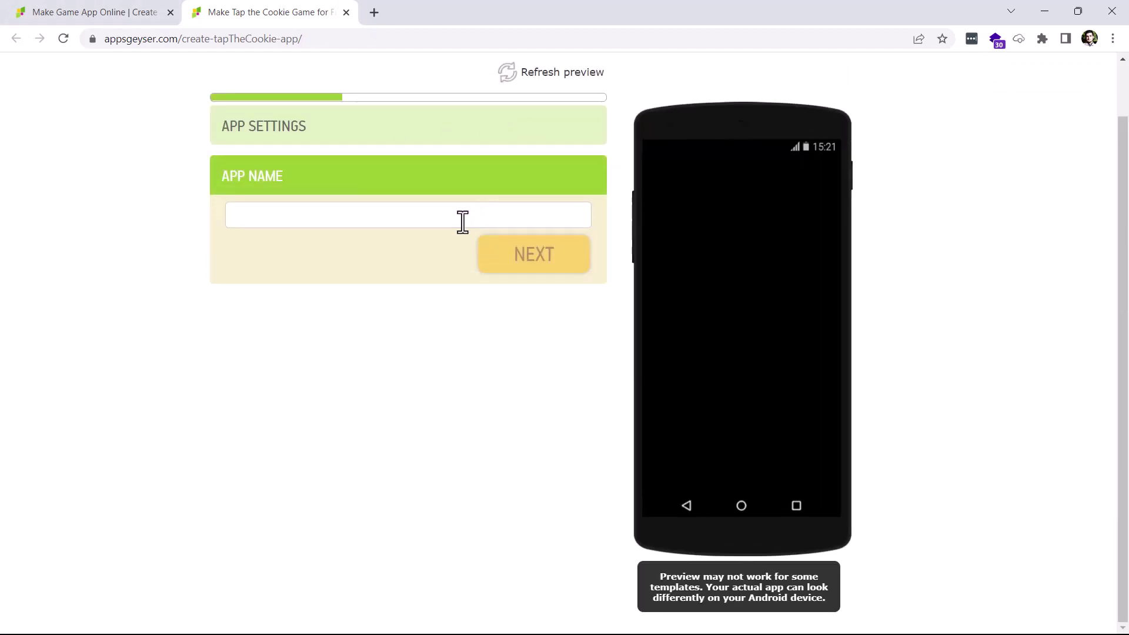
left_click(310, 224)
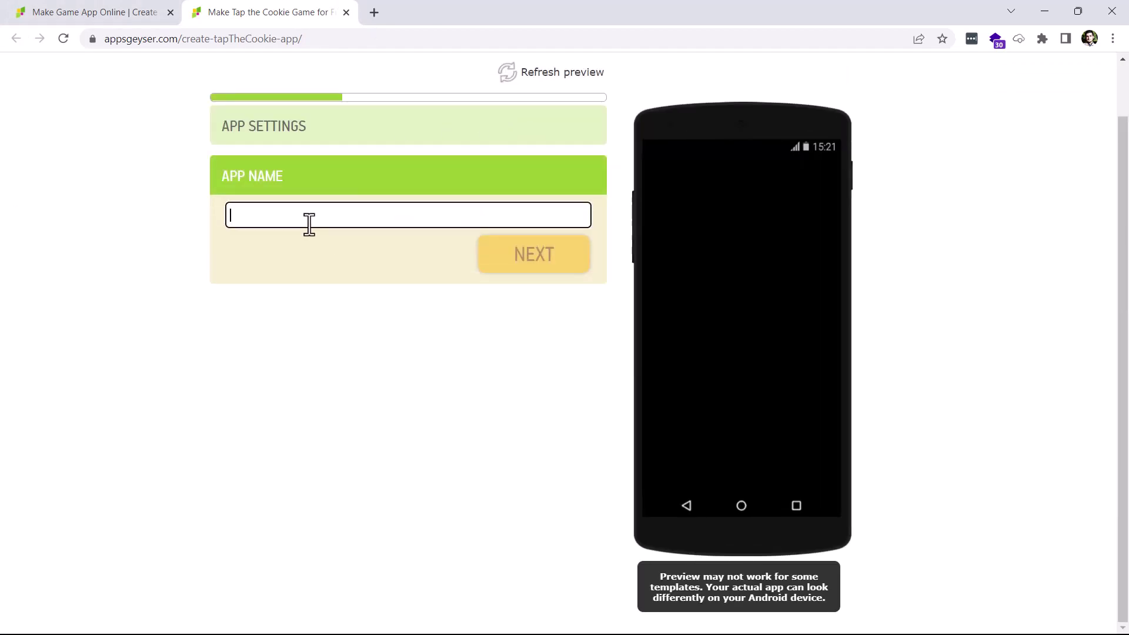
Step: Close the Tap the Cookie page and open the 15 Game template from the popular games
left_click(349, 11)
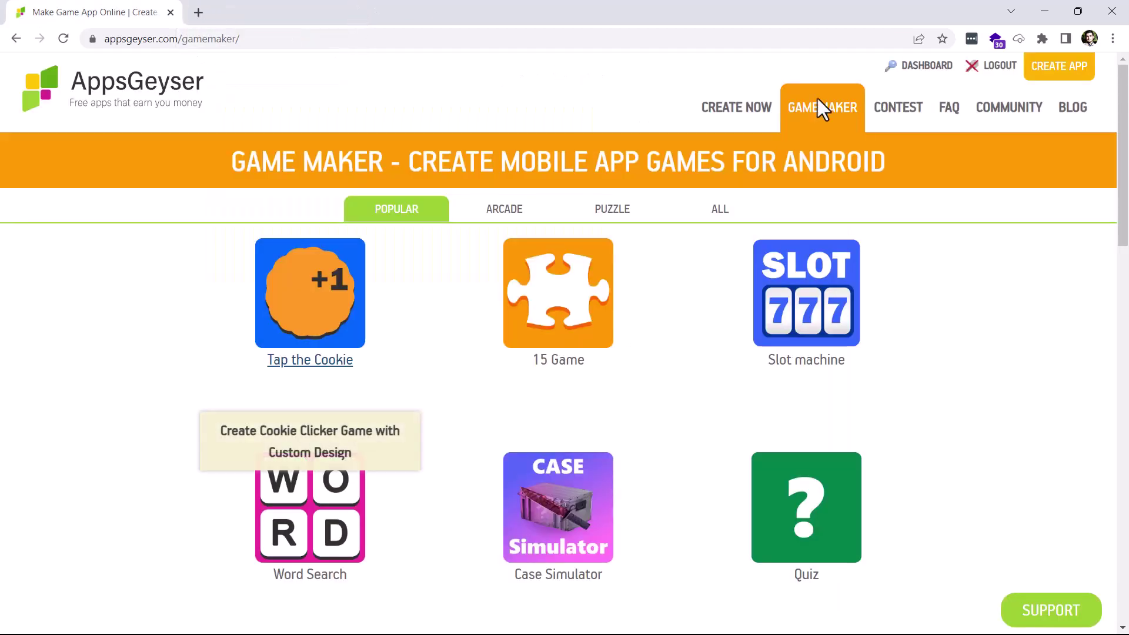
scroll(629, 429, "down", 1)
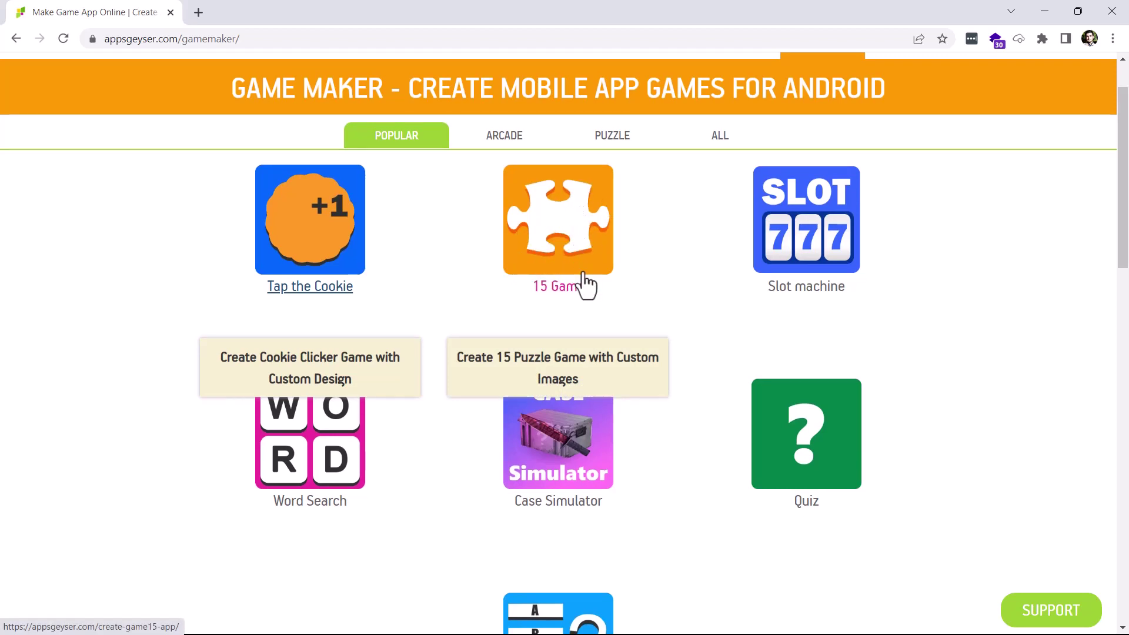
left_click(540, 259)
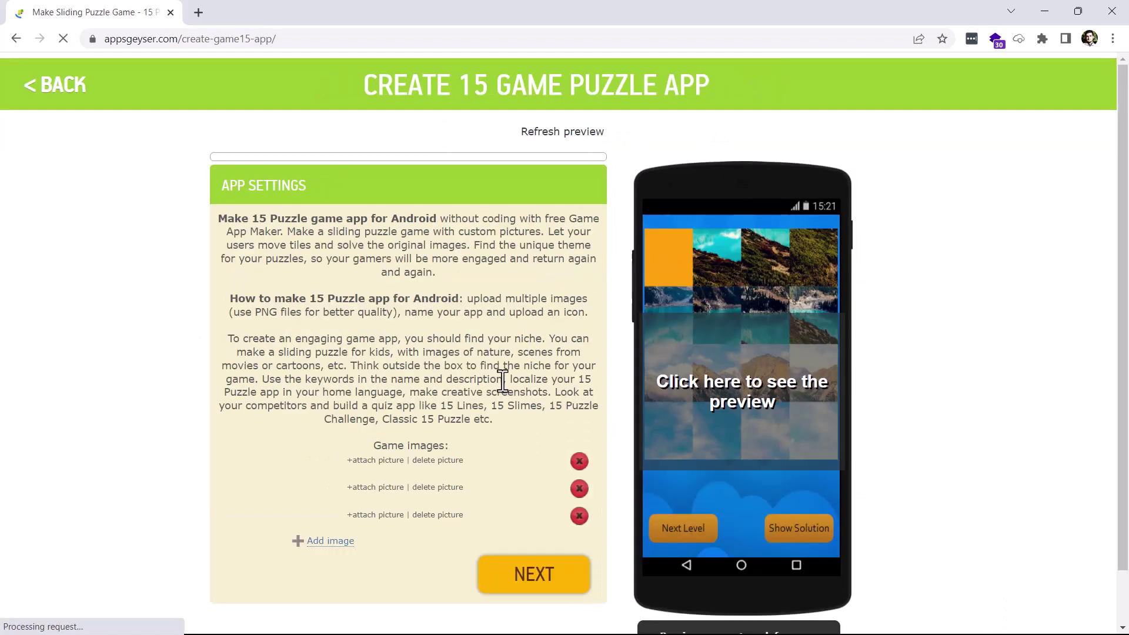
Step: Add two more picture slots to the game images of the 15 Puzzle app
scroll(503, 381, "down", 1)
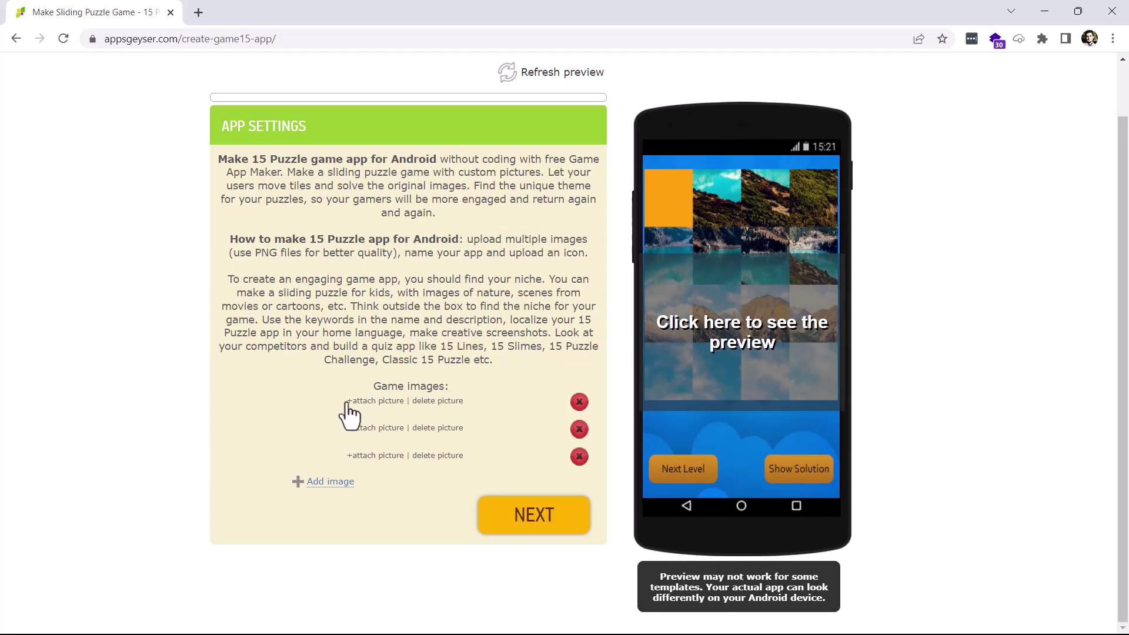
left_click(329, 481)
left_click(330, 509)
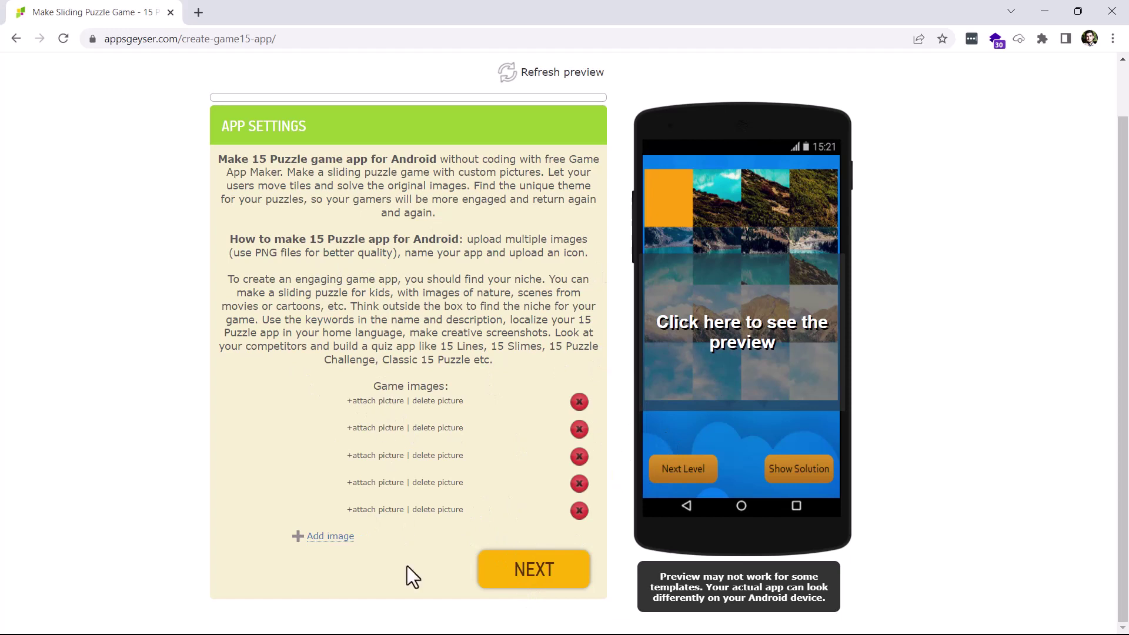
Step: Return to the game templates, open the Quiz template and proceed to its app settings
left_click(16, 39)
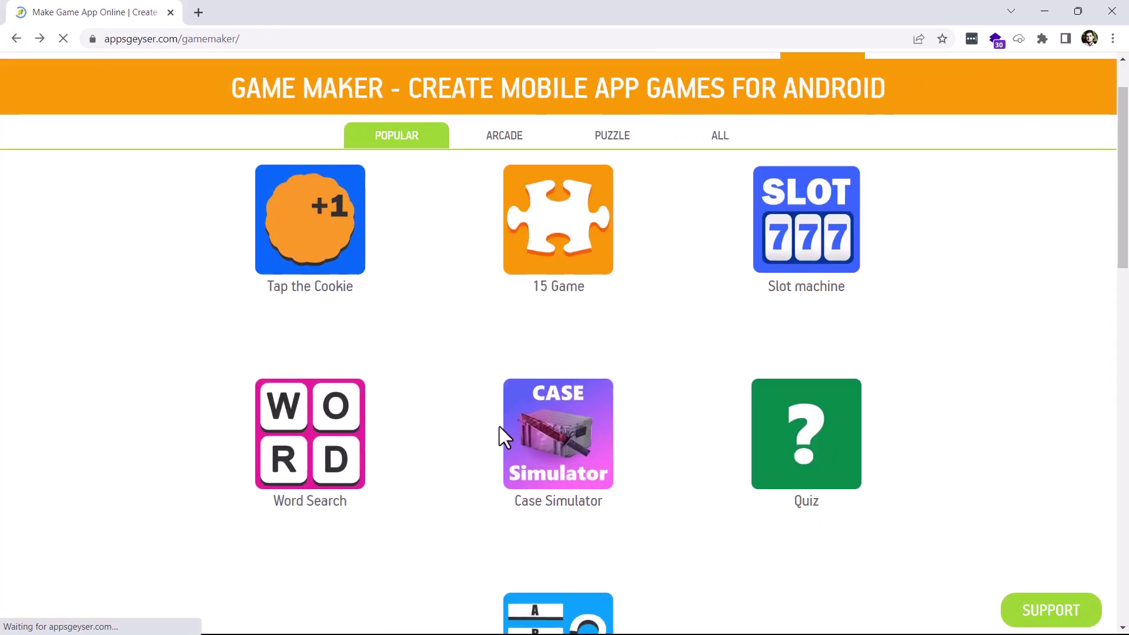
scroll(516, 442, "down", 2)
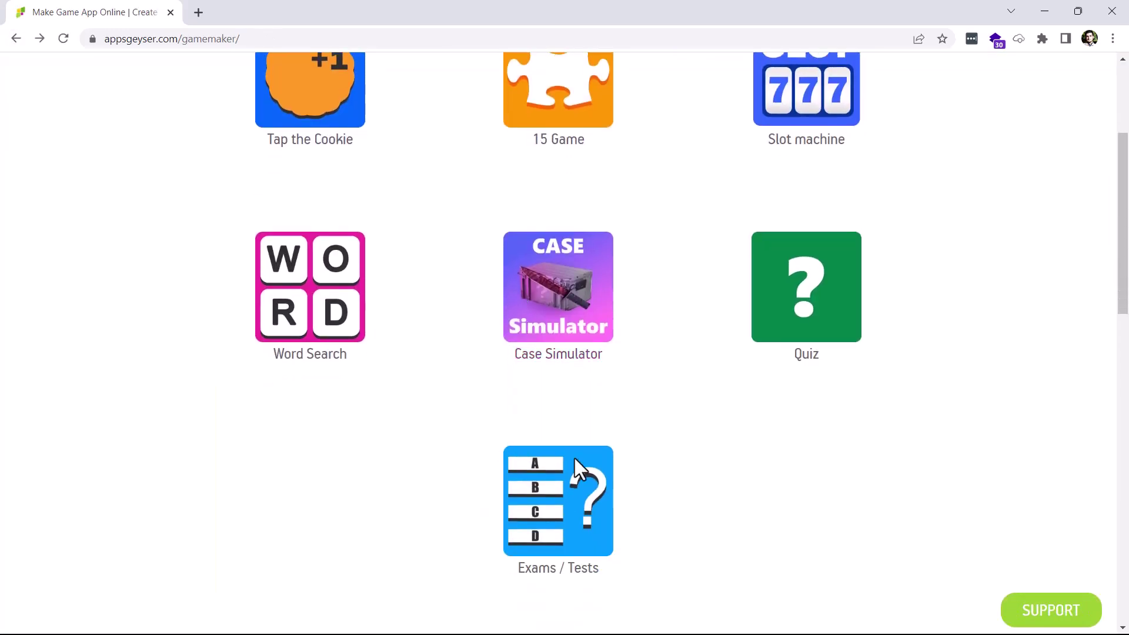
left_click(810, 308)
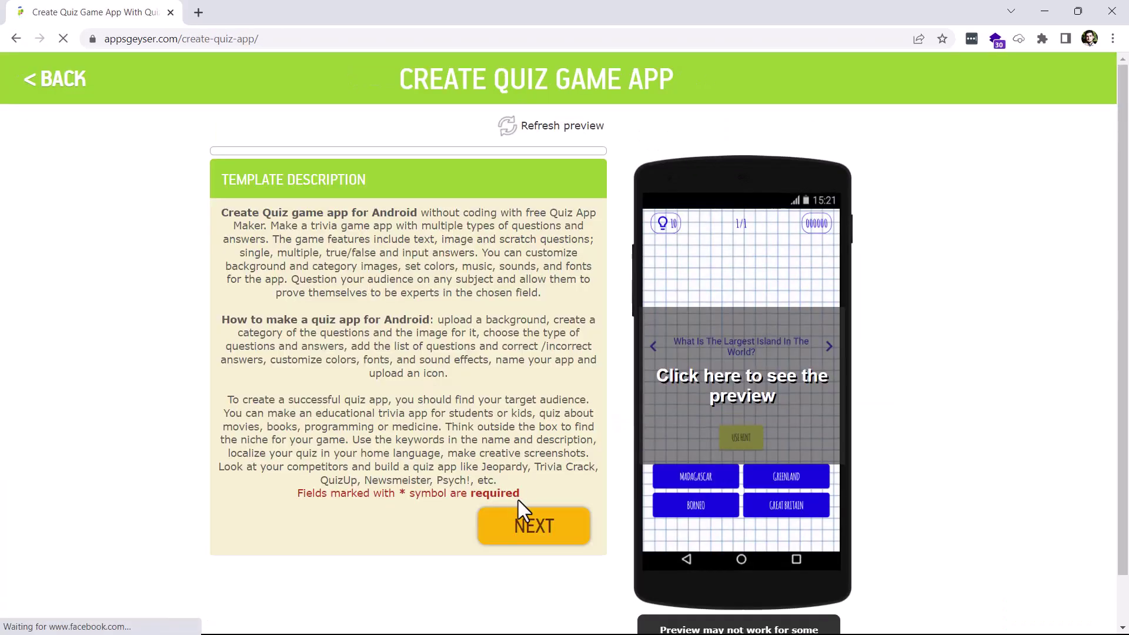
left_click(517, 514)
Step: Highlight the Question type label and its Text question, Image question, Scratch question and Four images options one after another
scroll(515, 479, "down", 2)
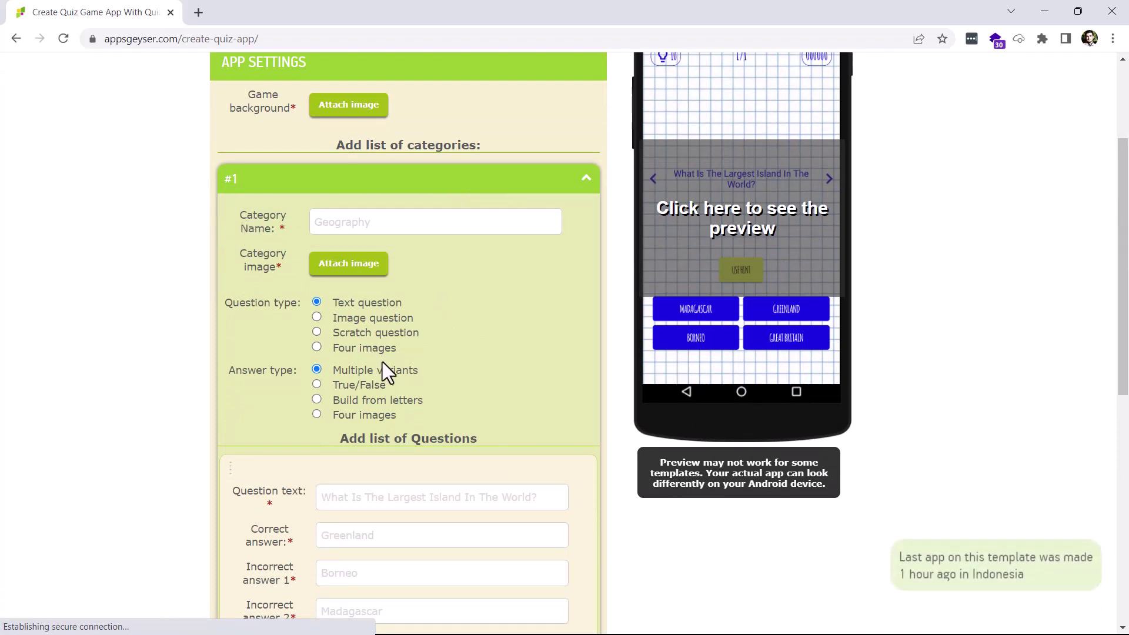
scroll(393, 368, "down", 1)
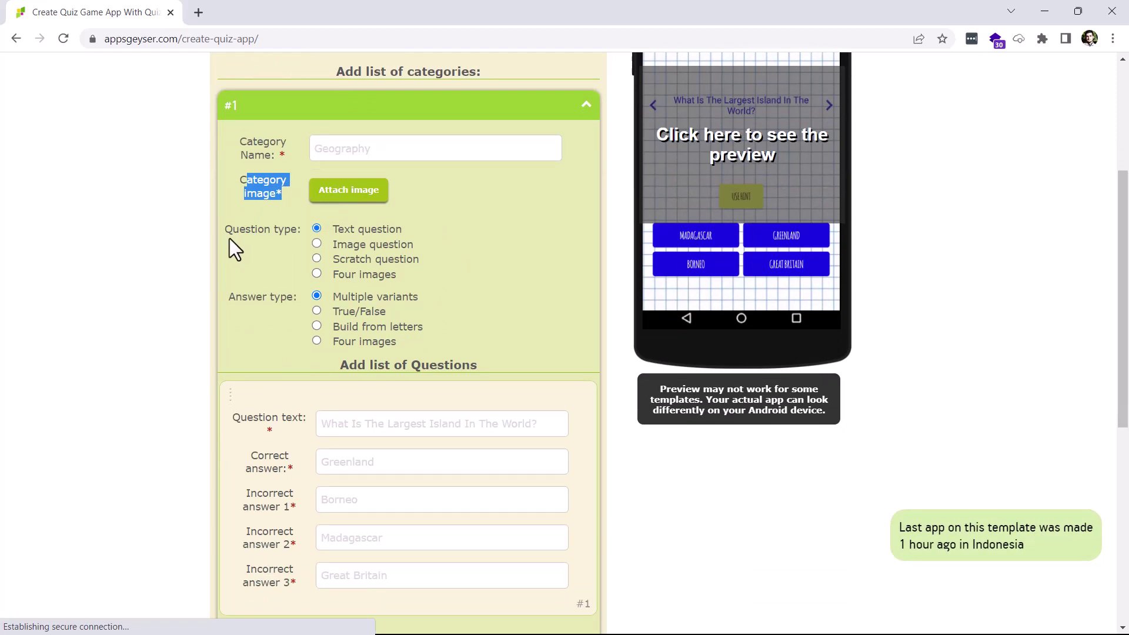
left_click_drag(229, 238, 272, 235)
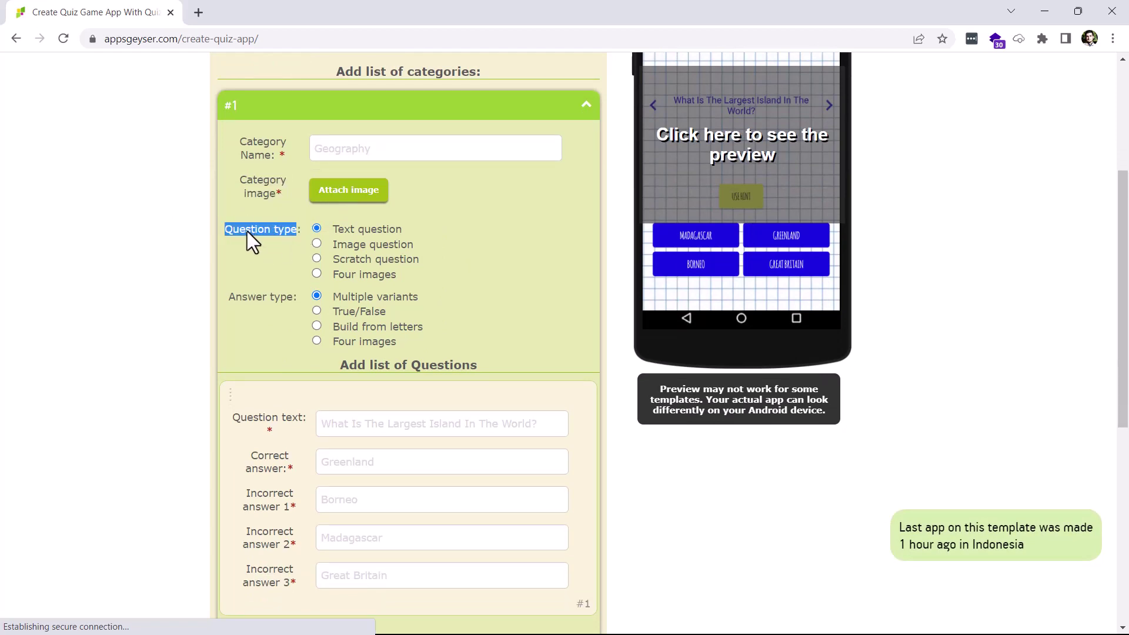
left_click(288, 231)
left_click_drag(330, 230, 435, 232)
left_click_drag(333, 243, 396, 241)
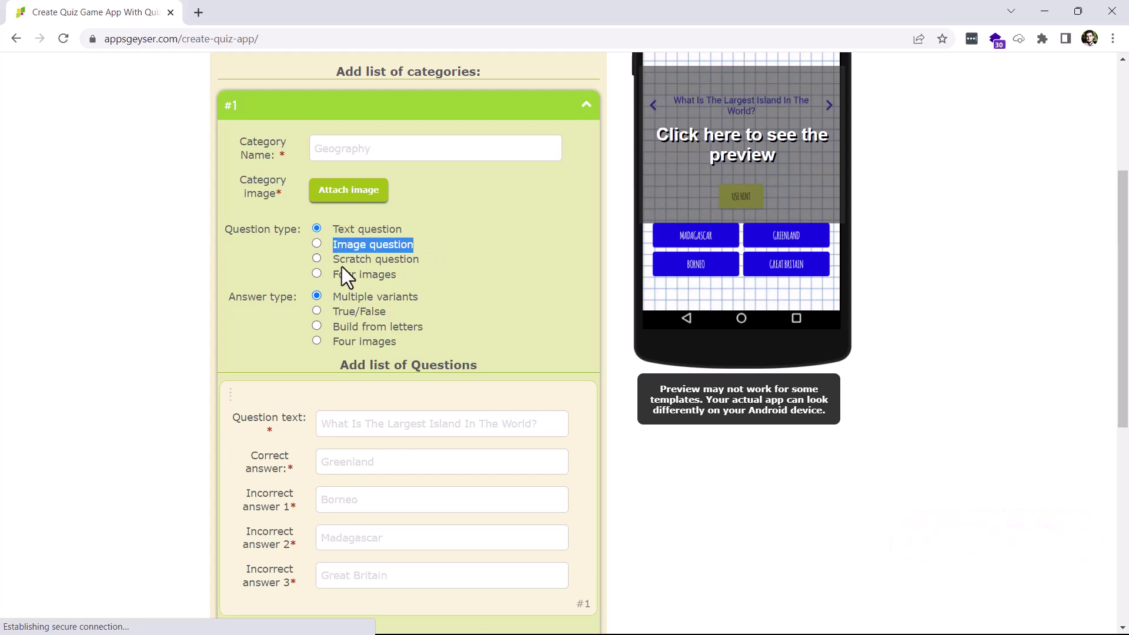
left_click_drag(332, 262, 431, 255)
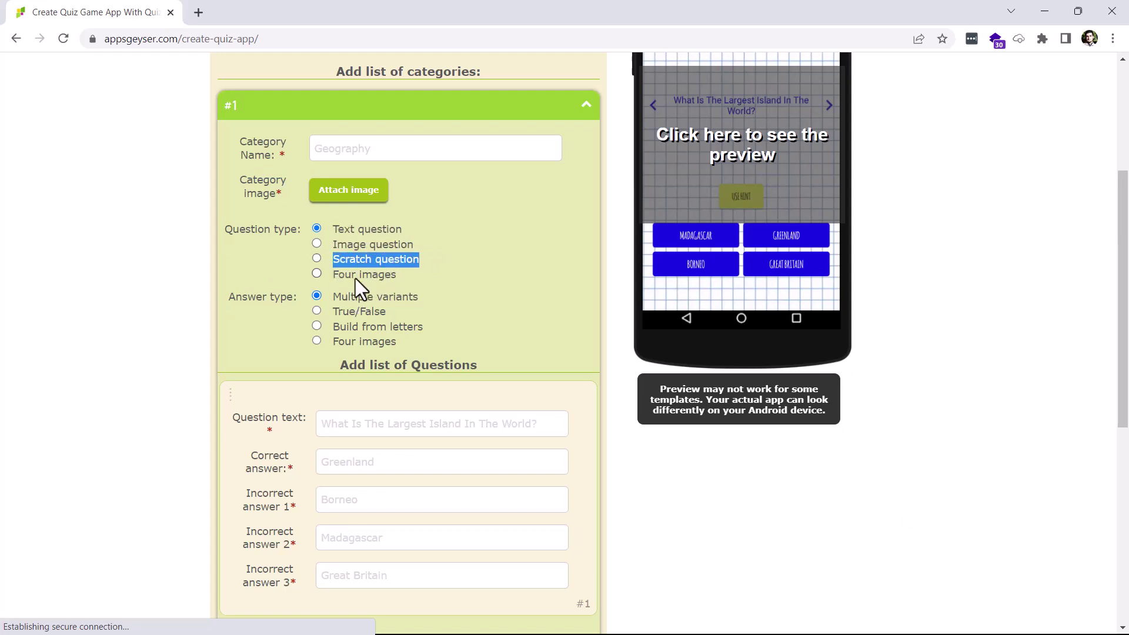
left_click_drag(333, 275, 344, 277)
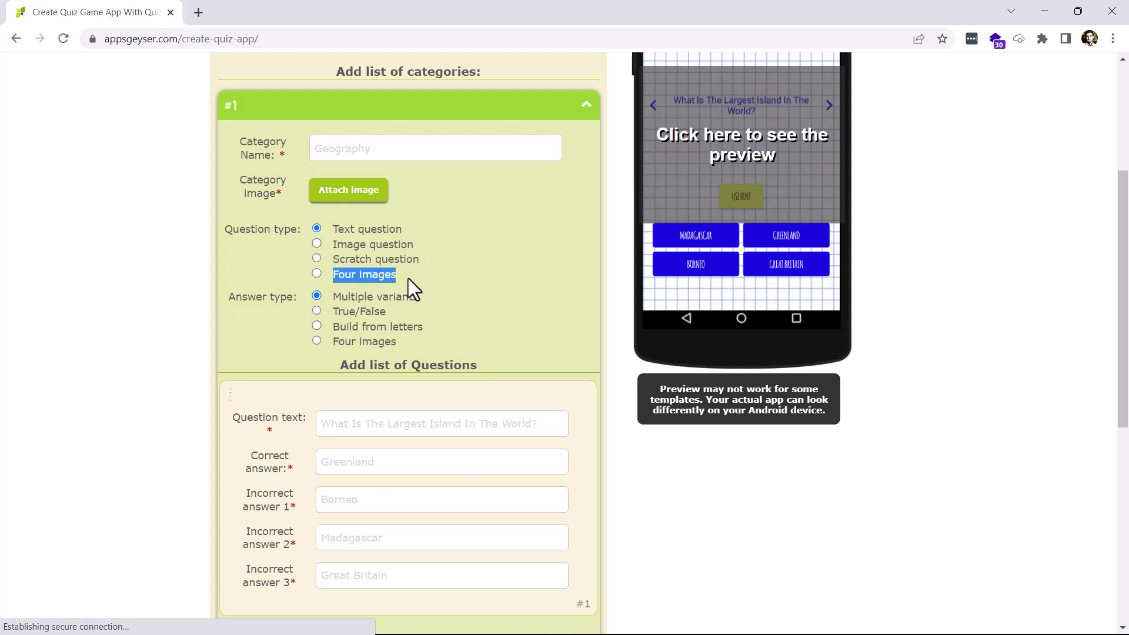
Step: Highlight the Answer type label and its options from Multiple variants to Four images, plus the Four images question type
scroll(234, 252, "down", 1)
left_click_drag(229, 224, 273, 225)
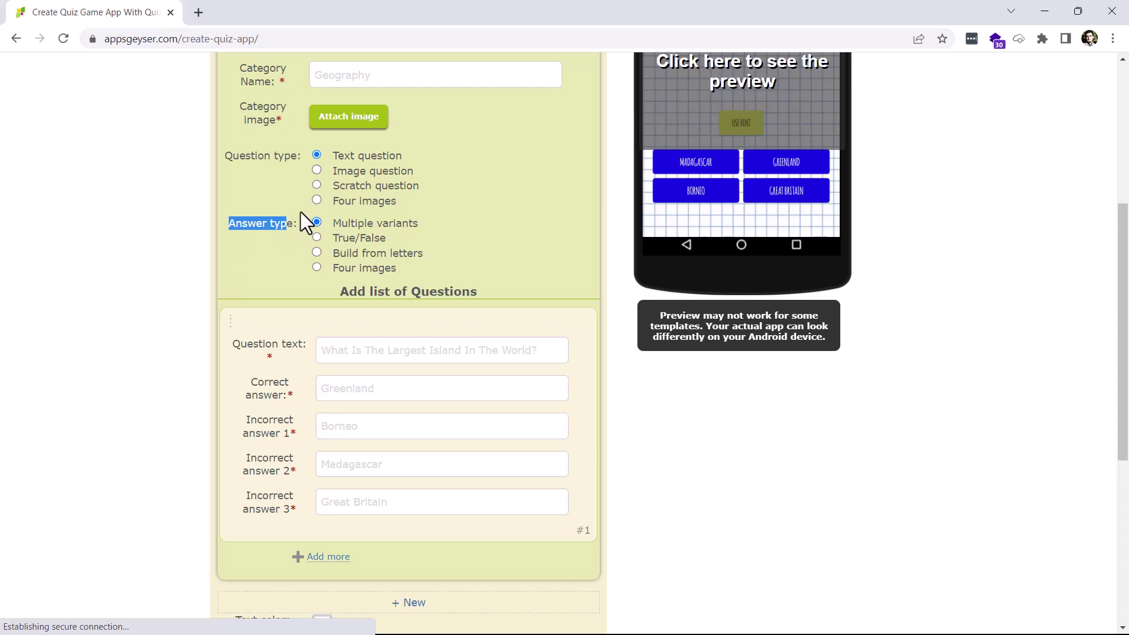
left_click_drag(334, 223, 407, 218)
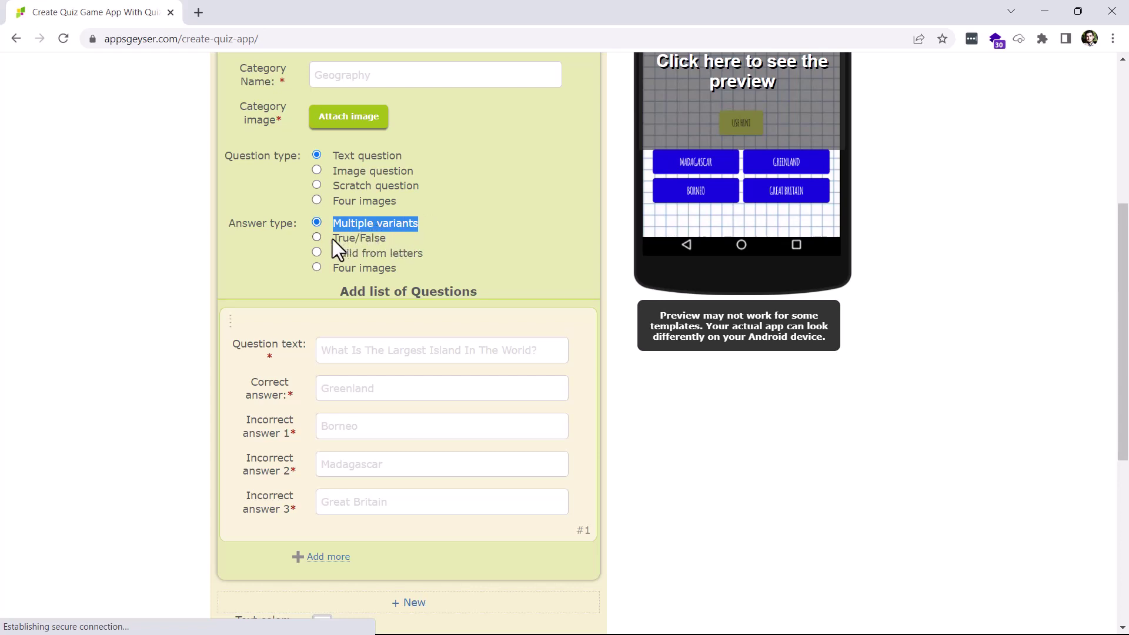
left_click_drag(333, 239, 387, 237)
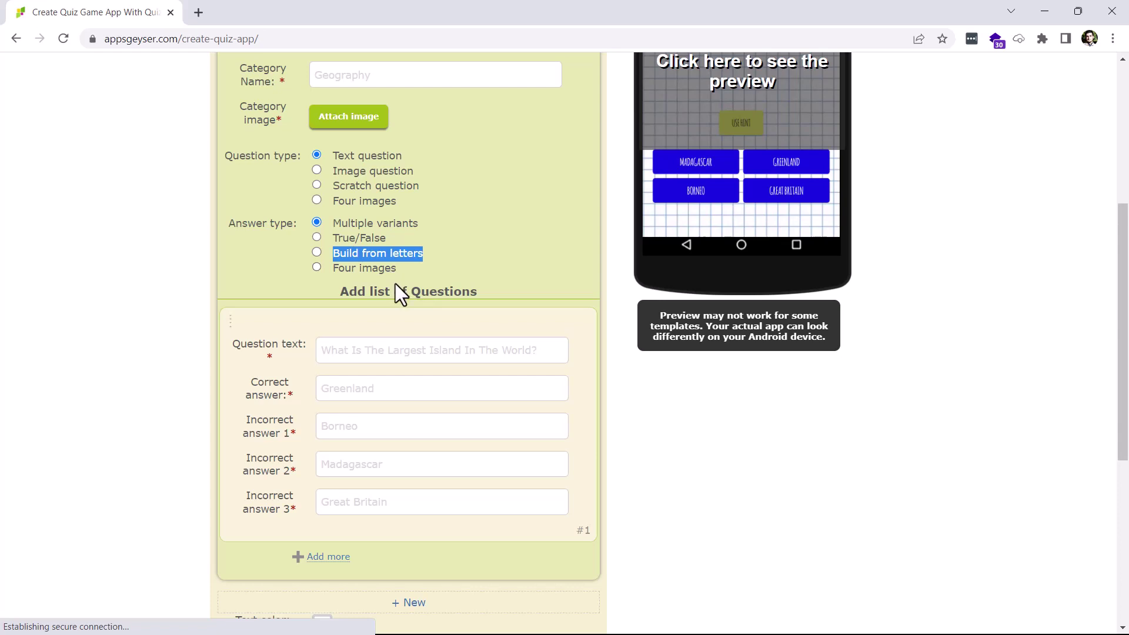
left_click_drag(331, 269, 423, 271)
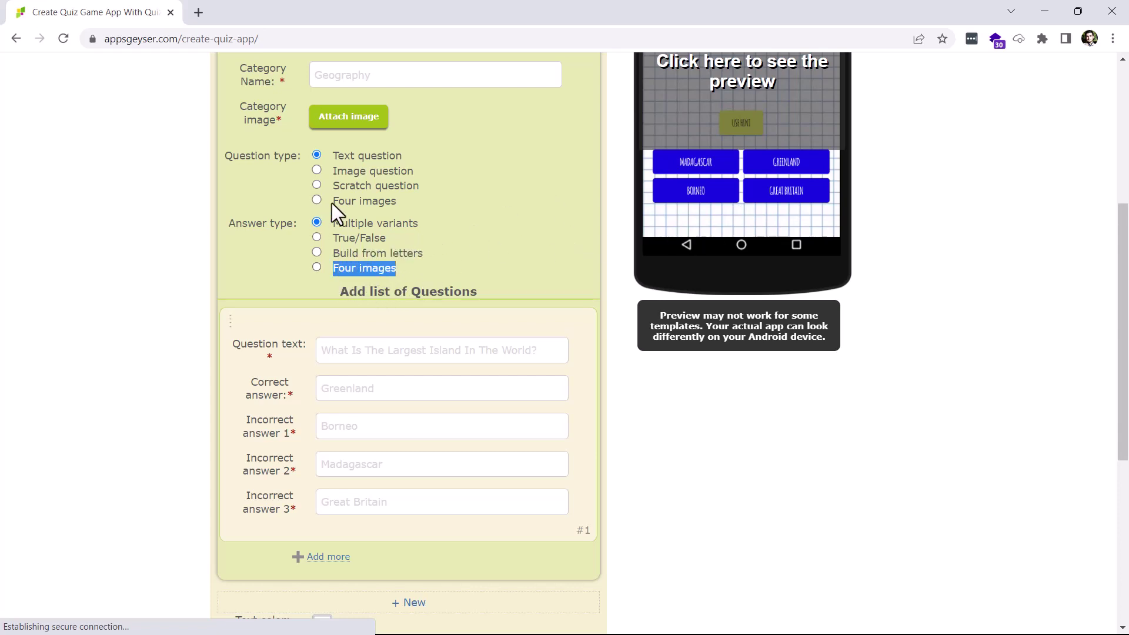
left_click_drag(341, 201, 415, 197)
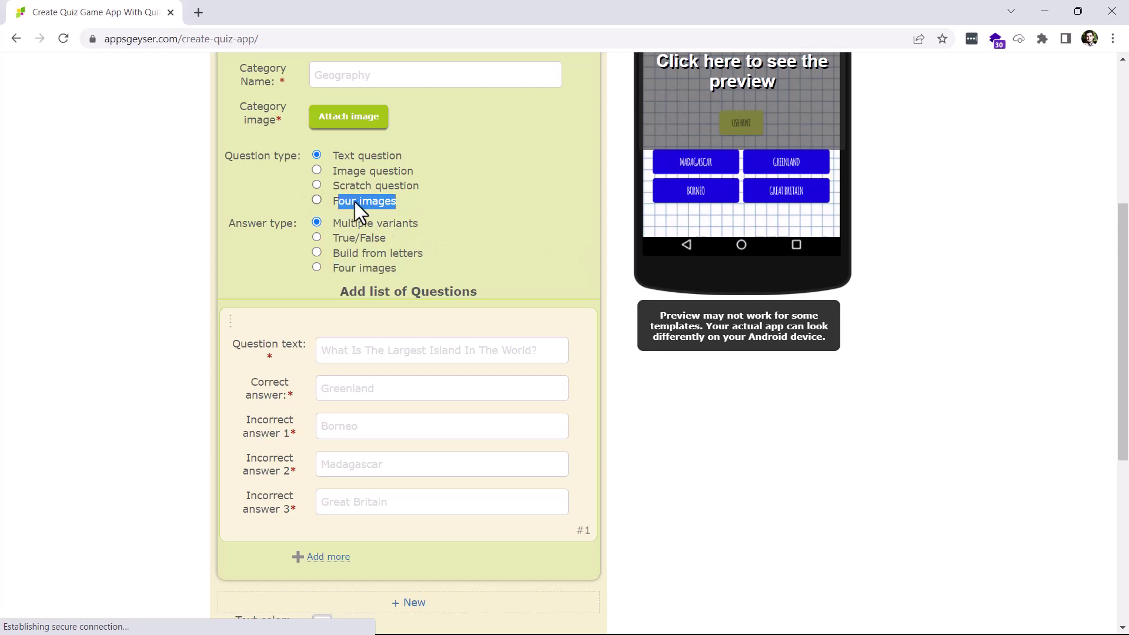
Step: Point out the question text, correct answer and three incorrect answer fields of the first question, leaving them empty
scroll(359, 329, "down", 2)
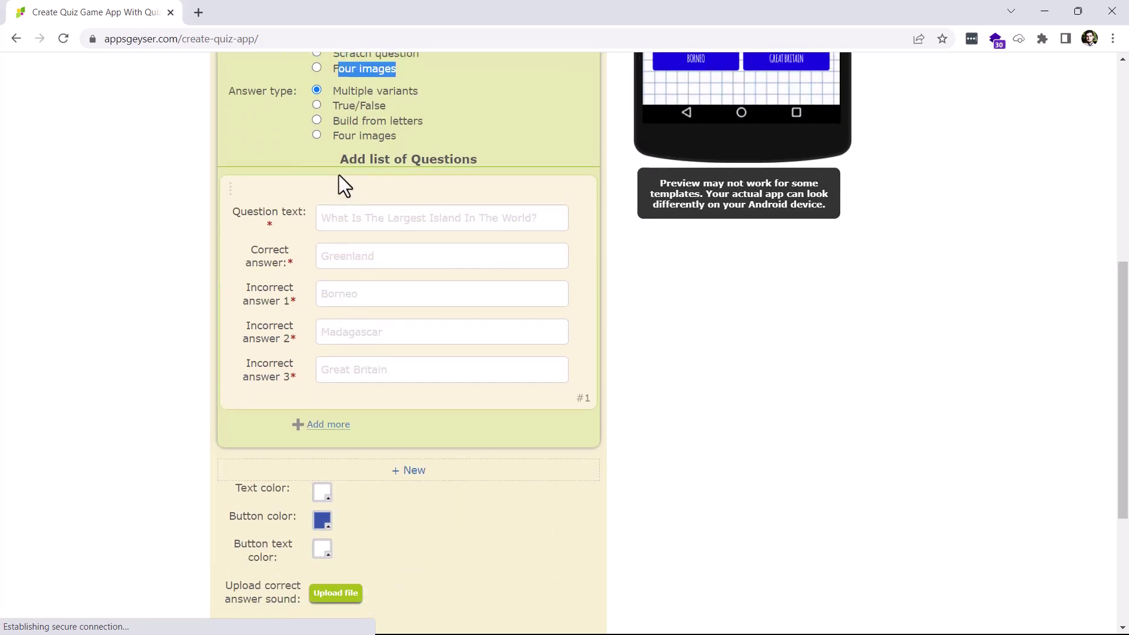
scroll(339, 174, "up", 2)
scroll(361, 270, "down", 2)
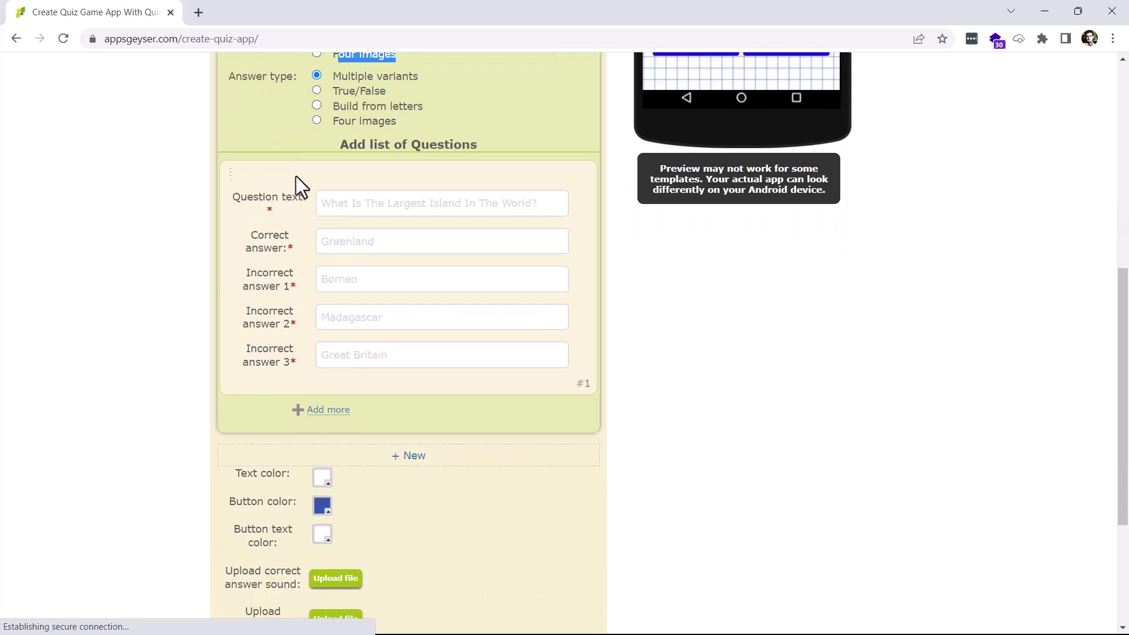
left_click(322, 185)
left_click(376, 213)
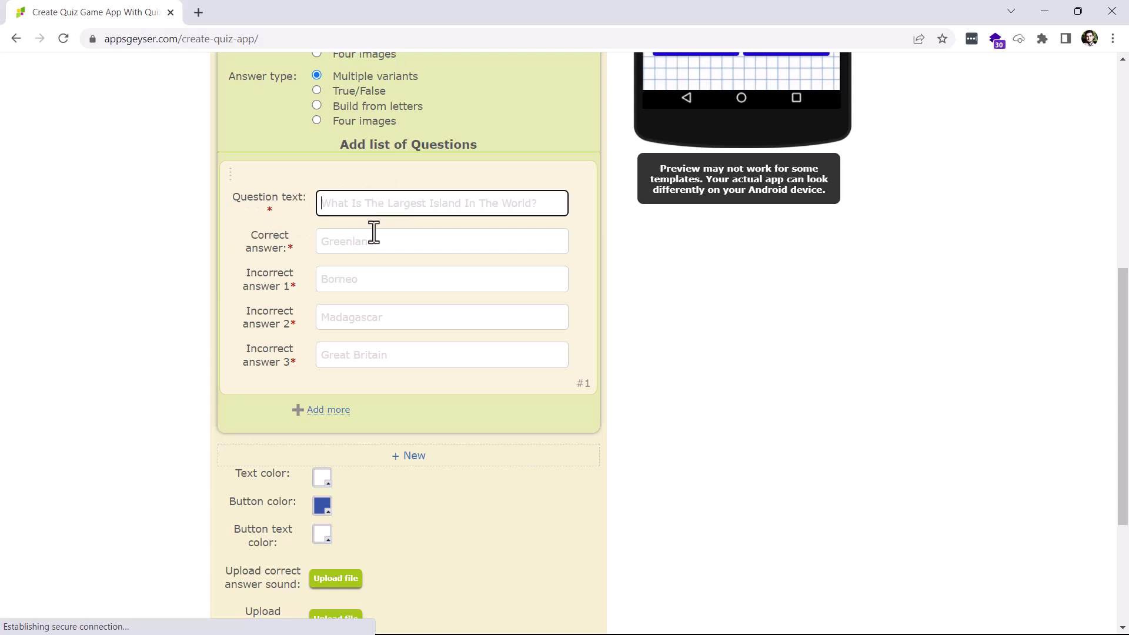
left_click(350, 243)
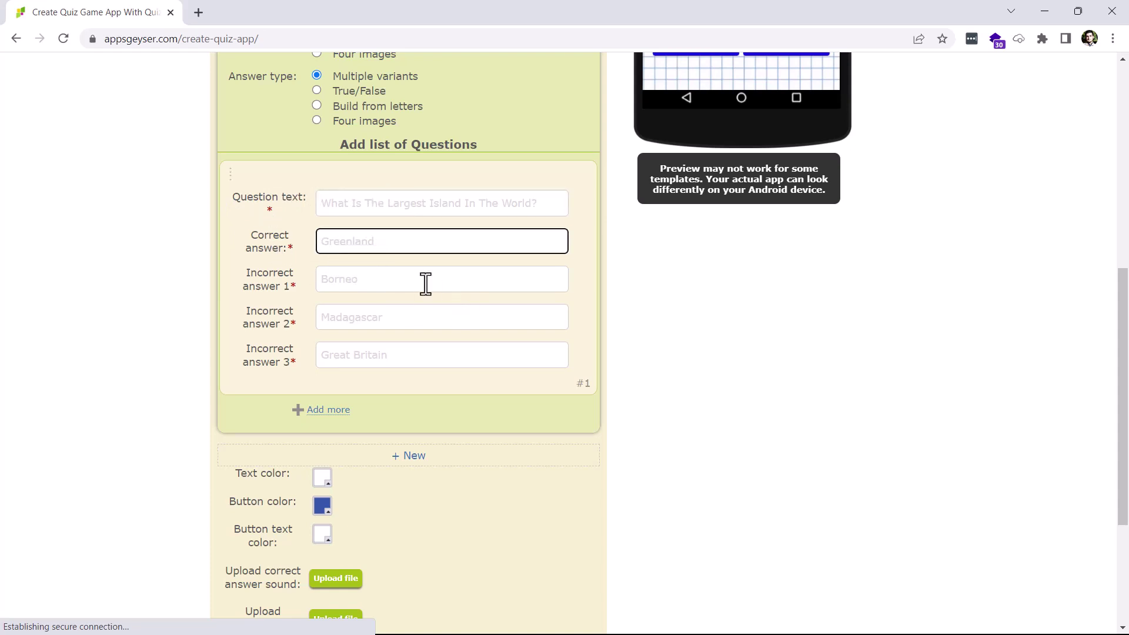
left_click(383, 276)
left_click(359, 323)
left_click(360, 354)
Step: Add a second question block to the first quiz category
scroll(359, 368, "down", 4)
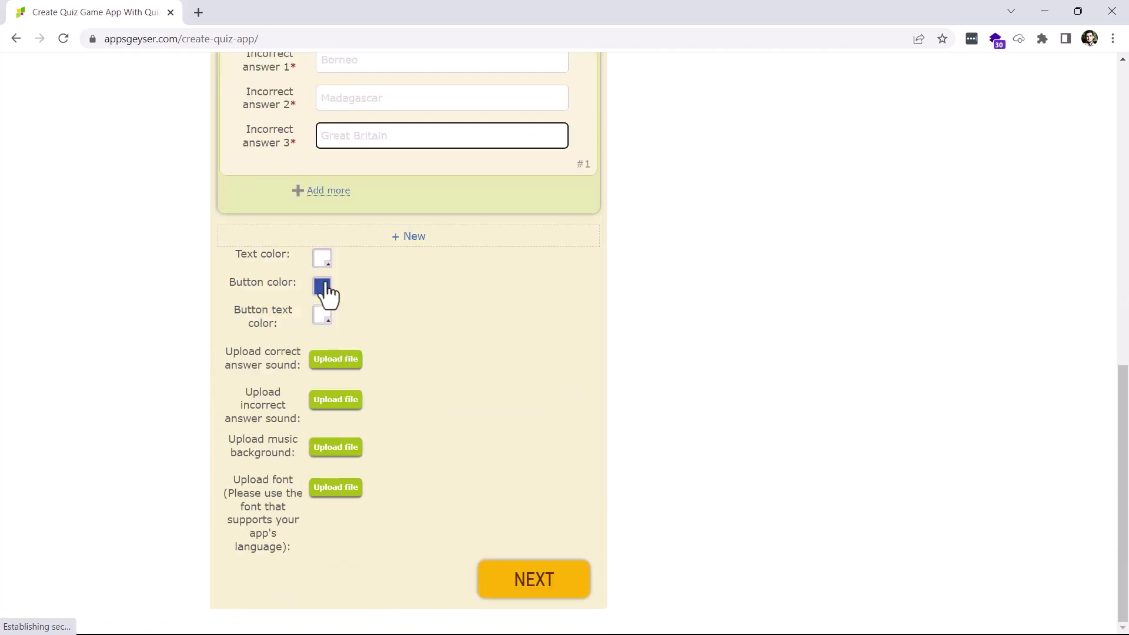
scroll(322, 295, "up", 3)
left_click(326, 337)
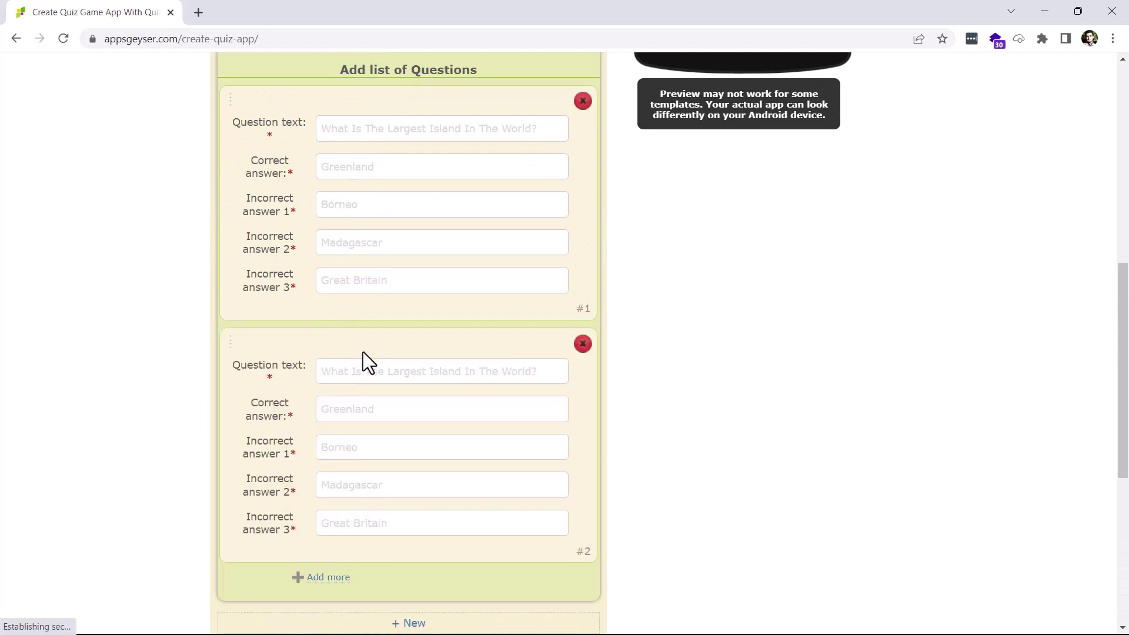
Step: Add a second category to the quiz, and delete it again
scroll(362, 351, "down", 5)
scroll(352, 212, "up", 6)
scroll(333, 256, "down", 6)
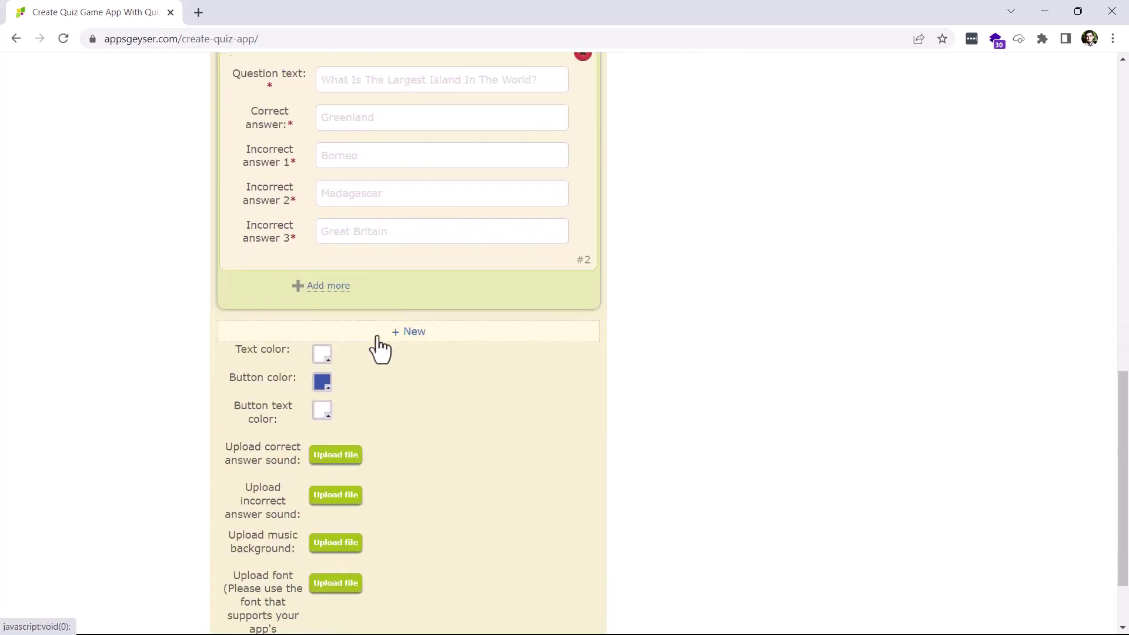
left_click(392, 331)
scroll(390, 336, "down", 3)
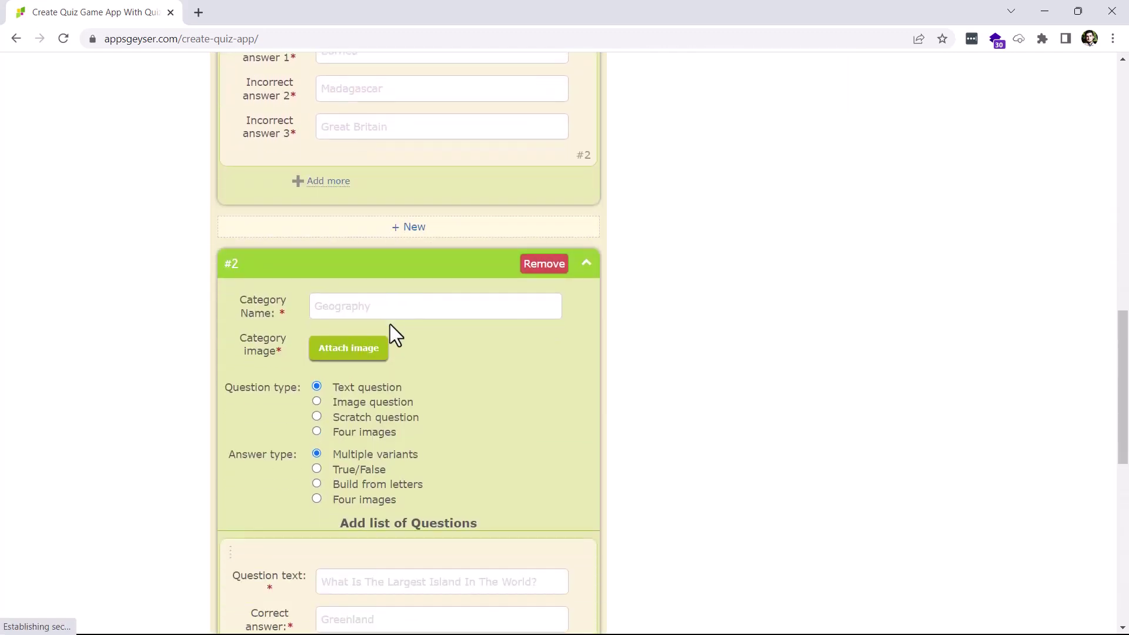
left_click(542, 229)
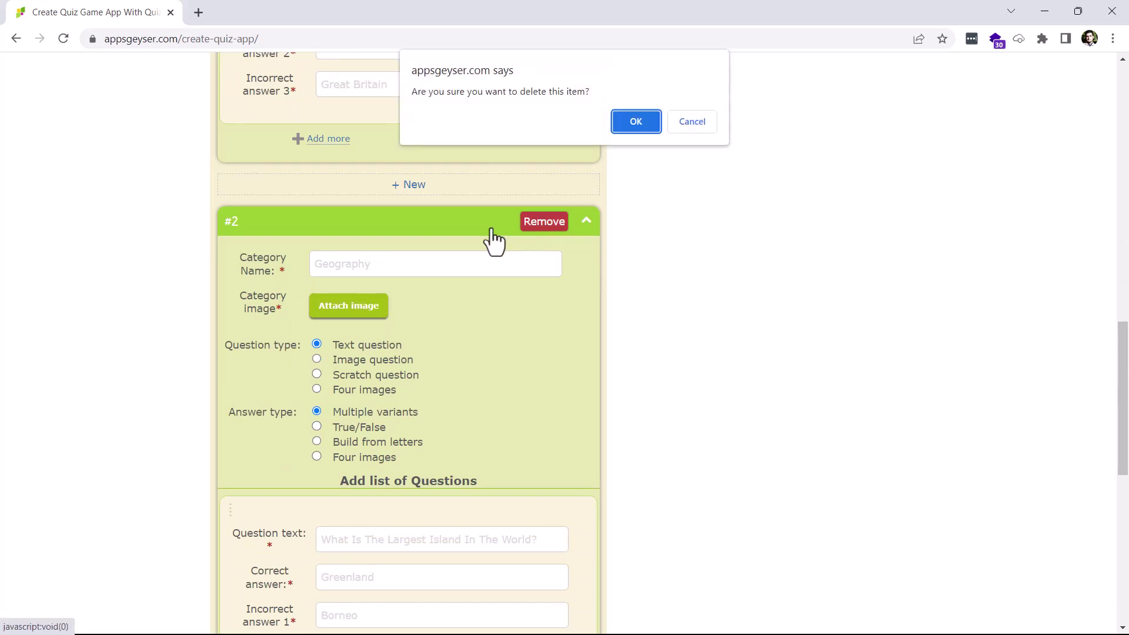
left_click(645, 118)
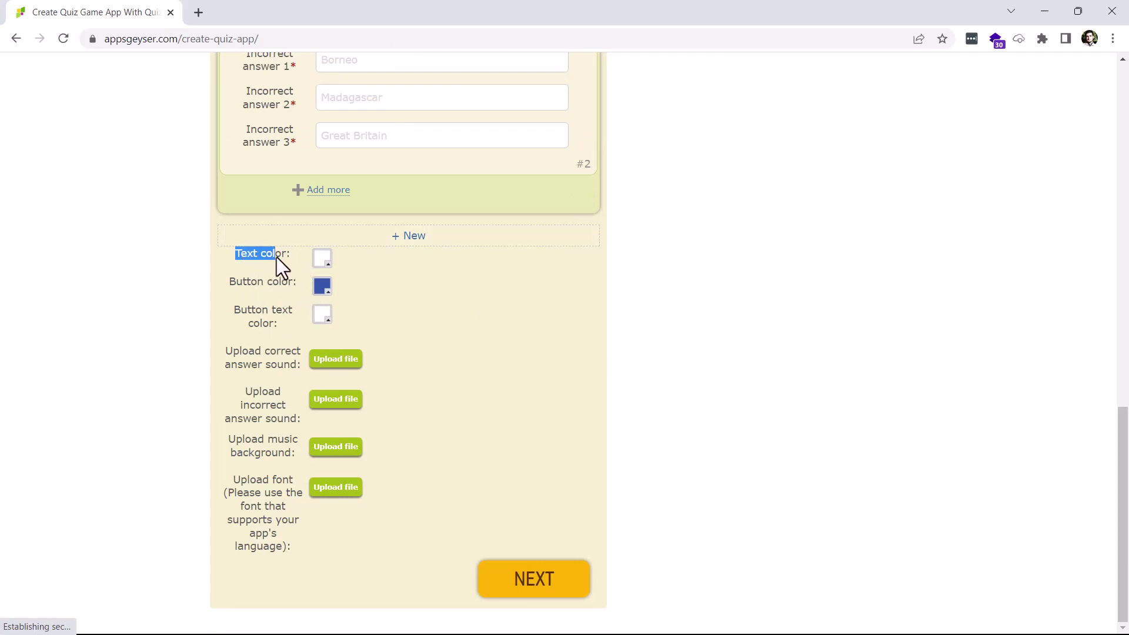
Step: Highlight the button color, button text color, answer sound, background music, font and game background labels one after another
left_click_drag(214, 294, 242, 287)
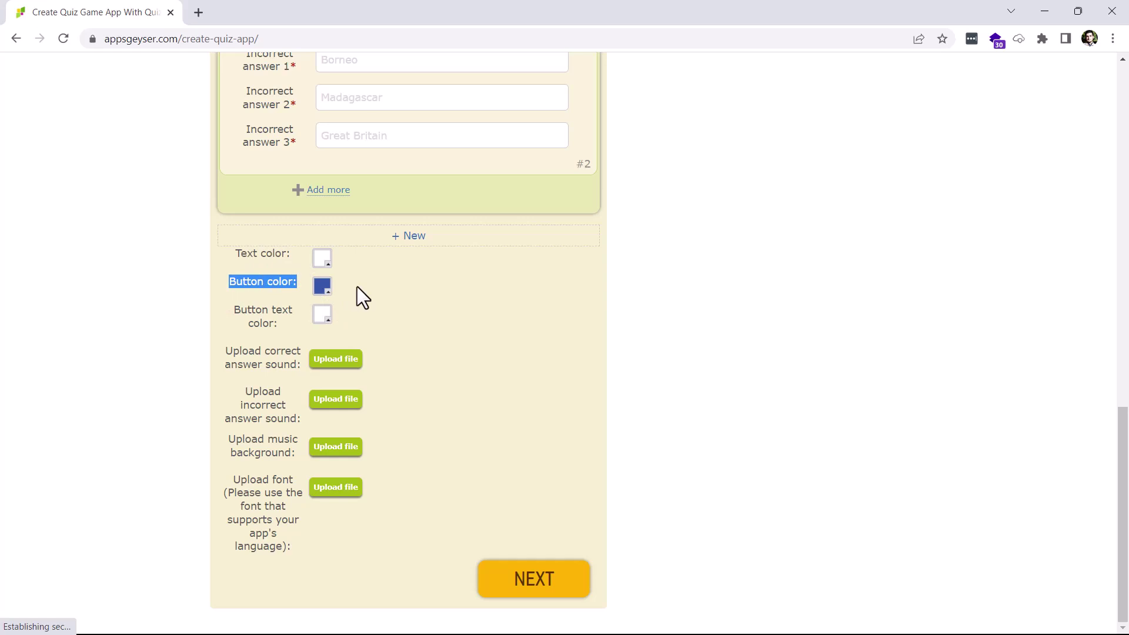
left_click_drag(234, 313, 284, 320)
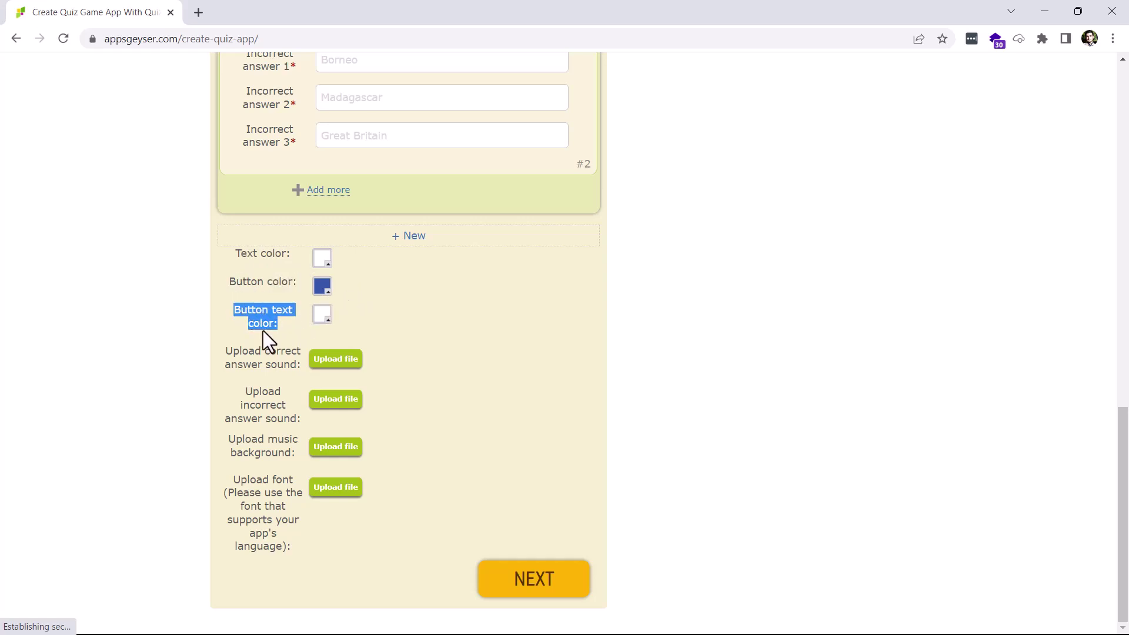
left_click(223, 353)
left_click_drag(264, 357, 304, 362)
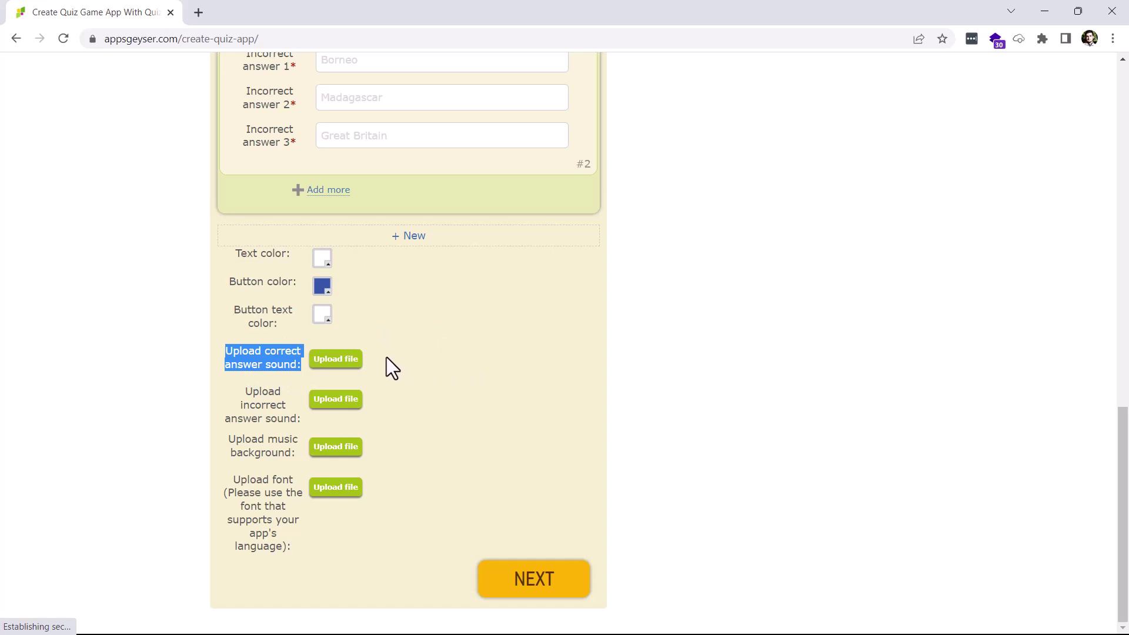
left_click_drag(245, 391, 296, 425)
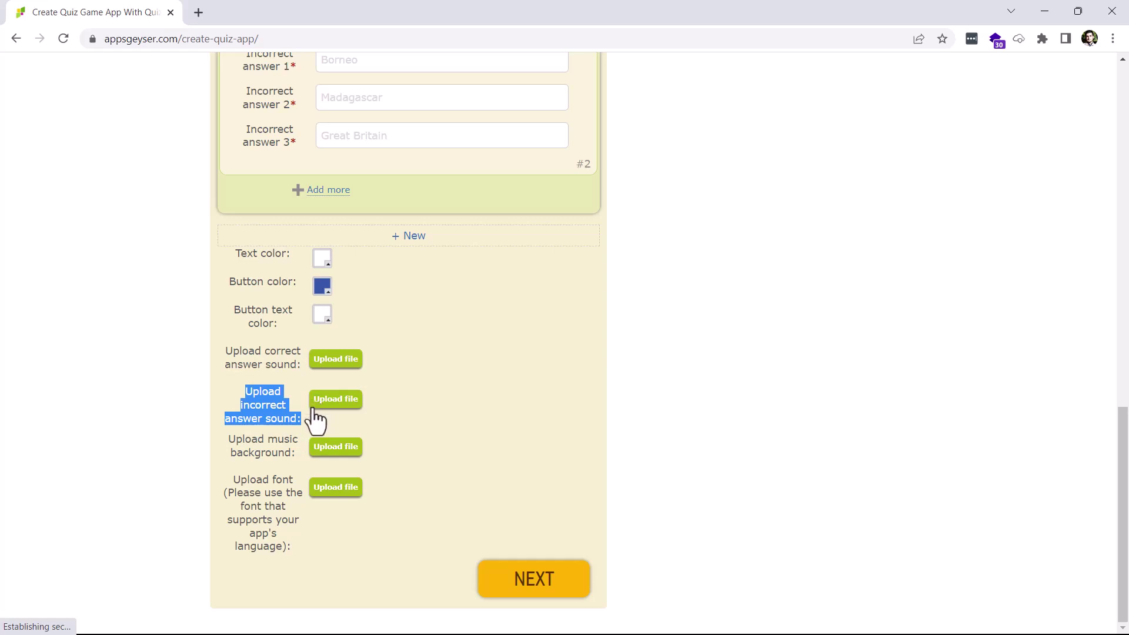
left_click(225, 441)
left_click_drag(288, 440, 299, 453)
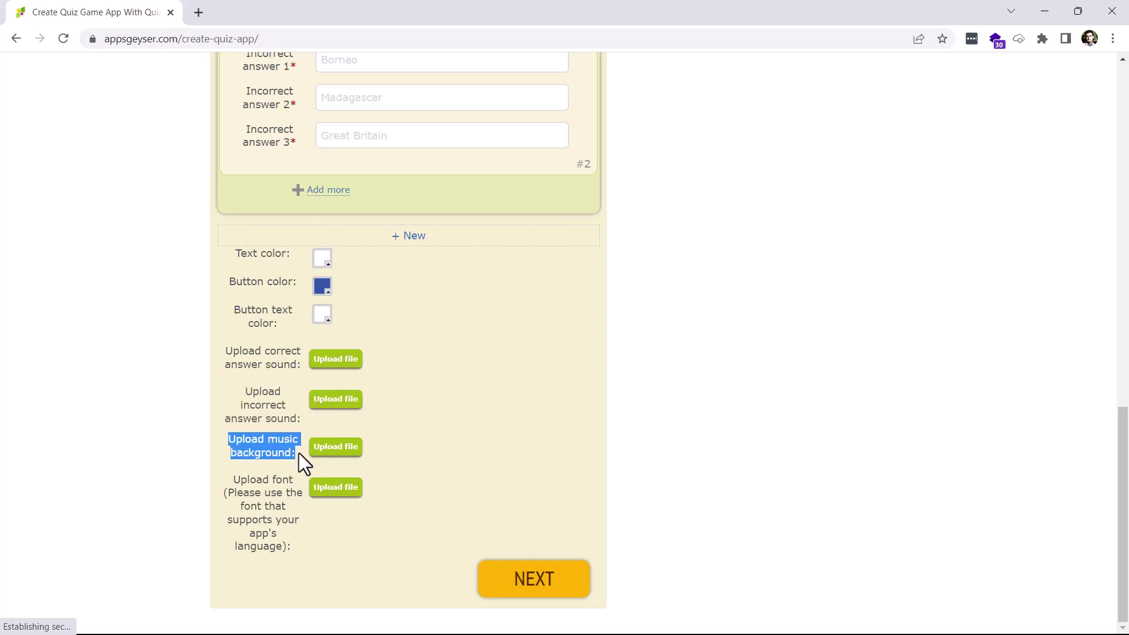
left_click(233, 482)
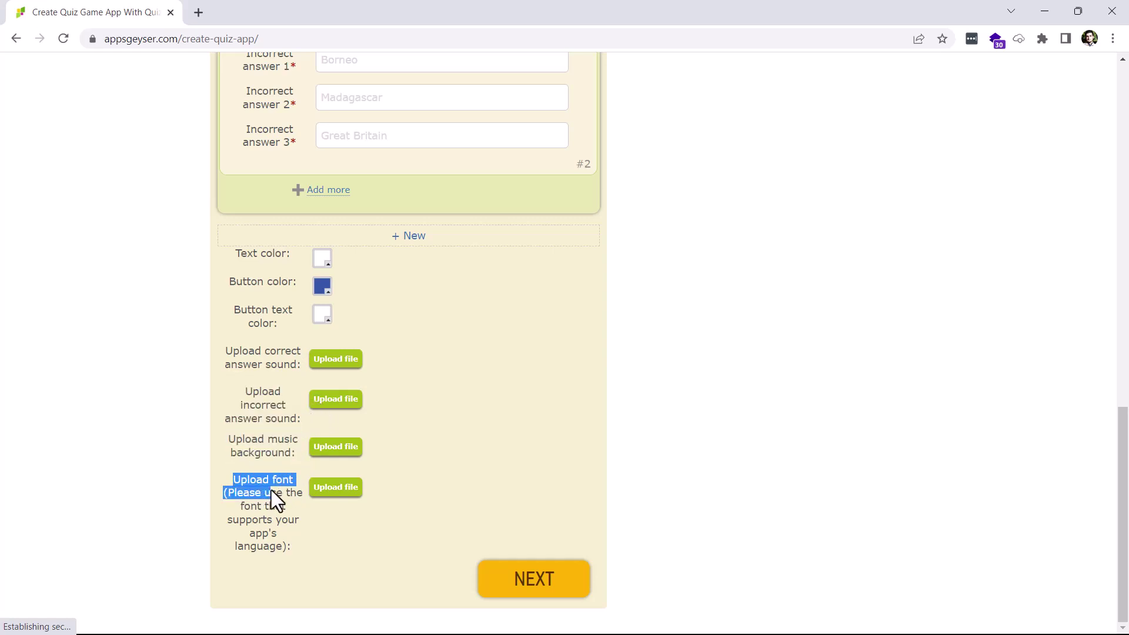
left_click_drag(271, 490, 301, 542)
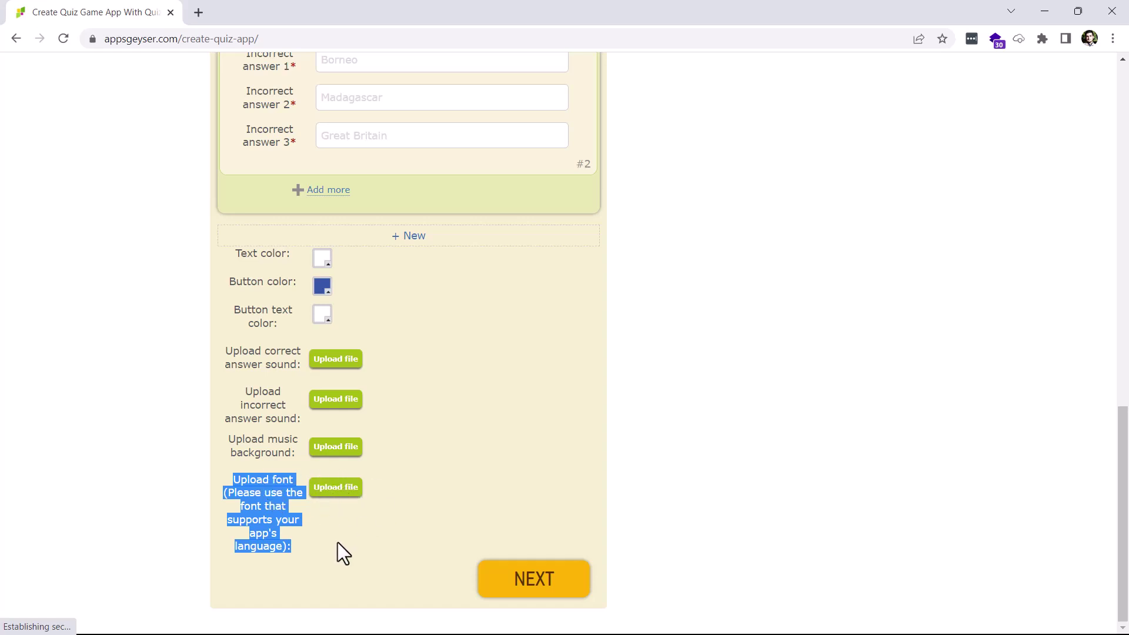
scroll(359, 505, "up", 15)
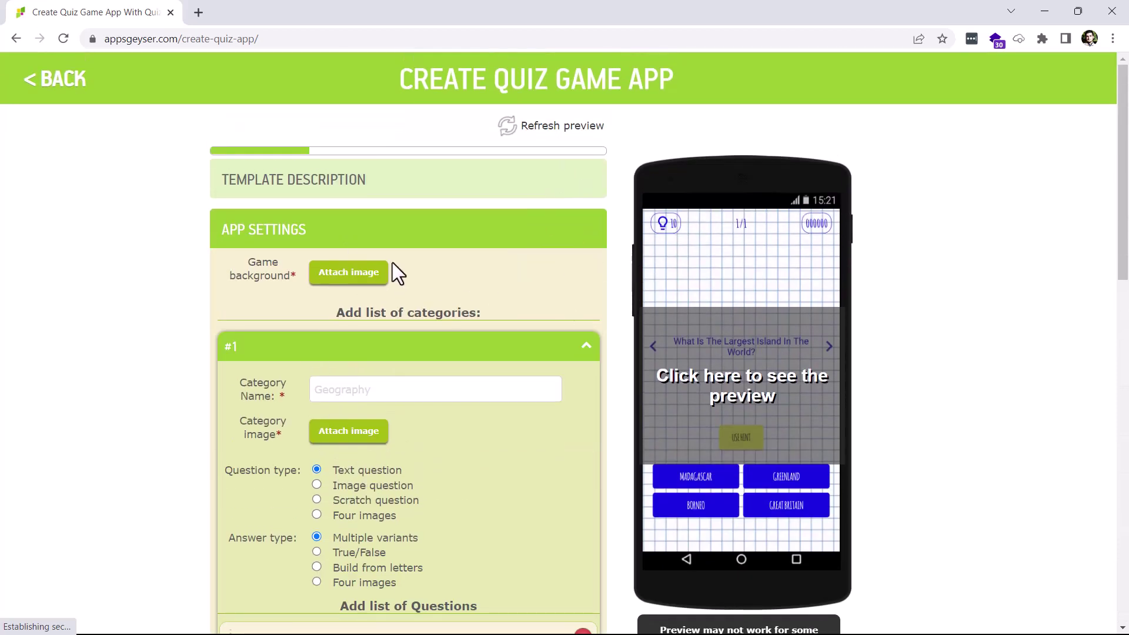
left_click_drag(282, 262, 341, 295)
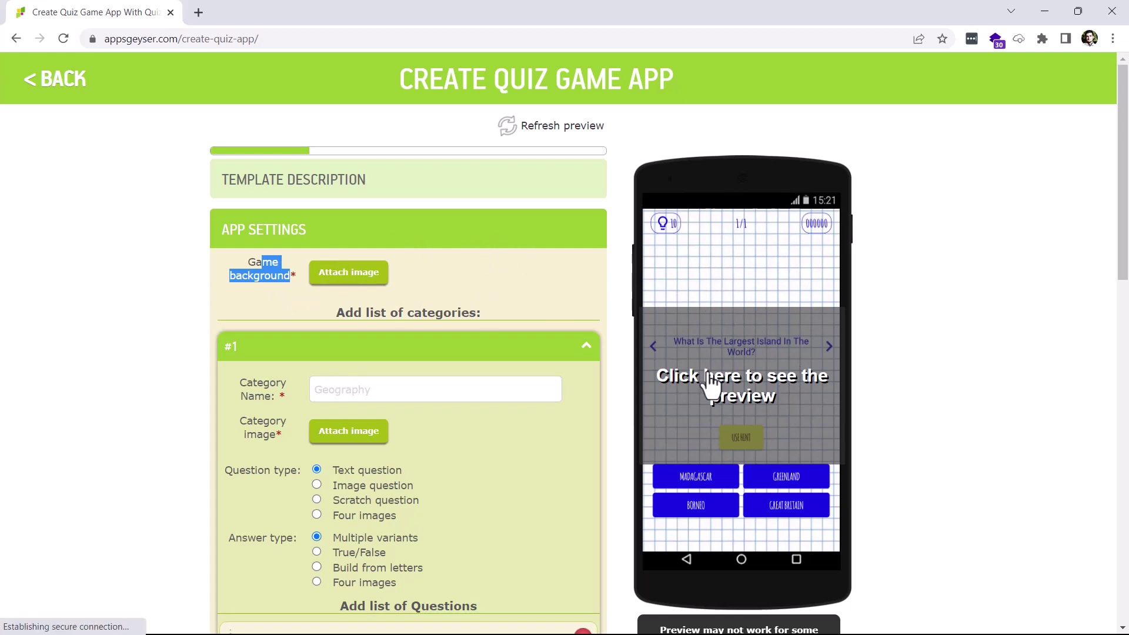
Step: Leave the Quiz template and return to the popular game templates around Exams / Tests
left_click(16, 38)
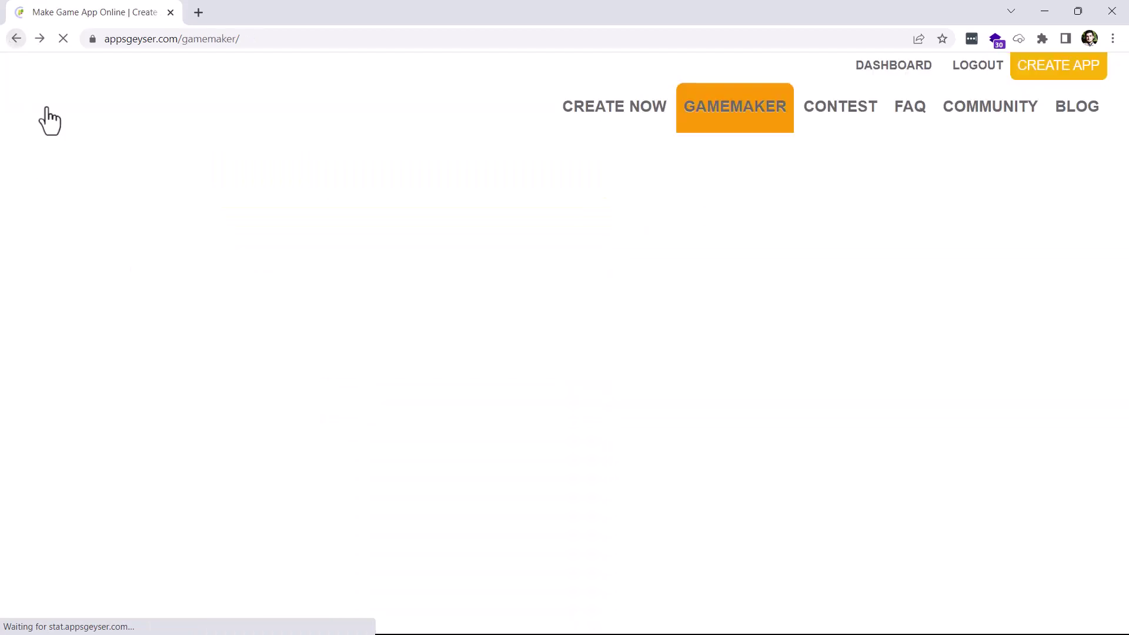
scroll(388, 347, "down", 2)
scroll(429, 373, "up", 1)
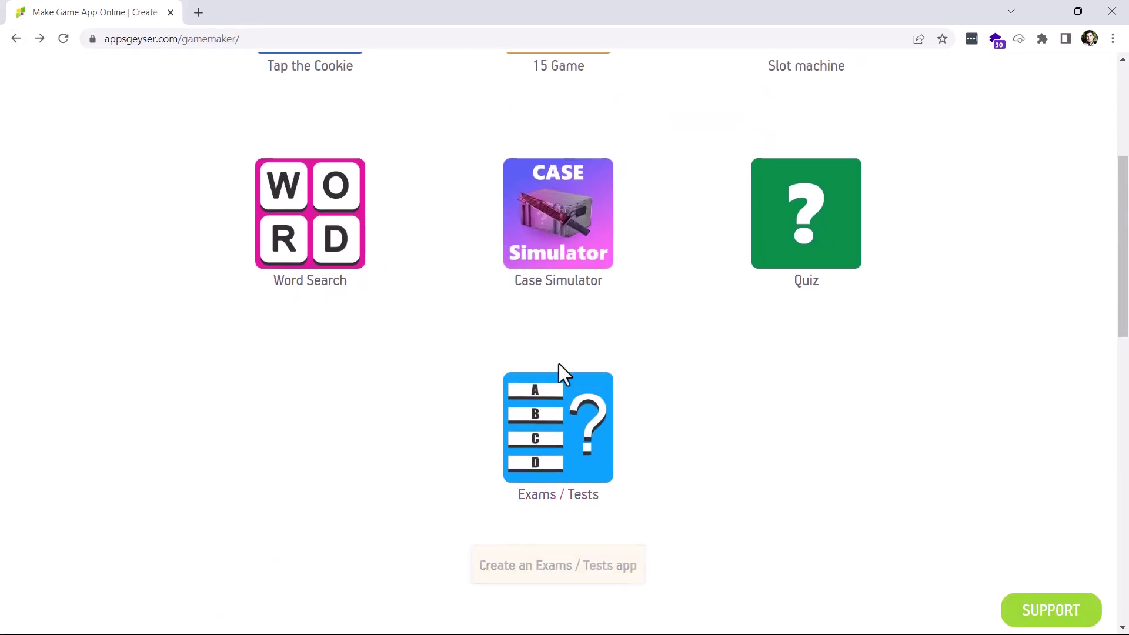
Step: Open the Exams / Tests template and advance its setup form past the template description and app settings to the app name
scroll(568, 364, "down", 3)
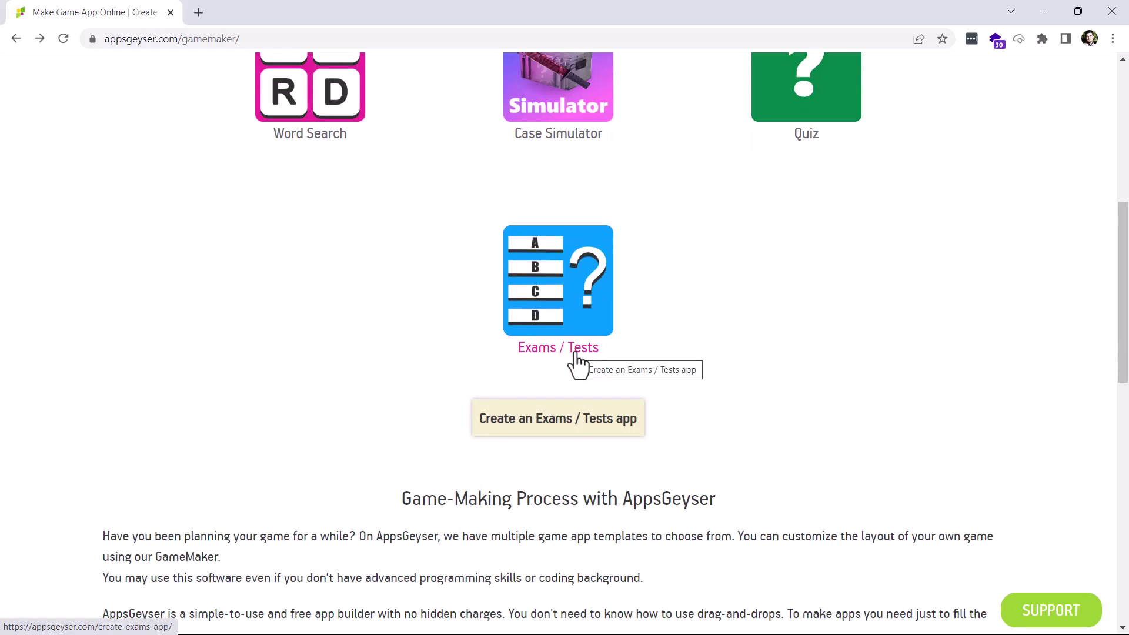
left_click(536, 295)
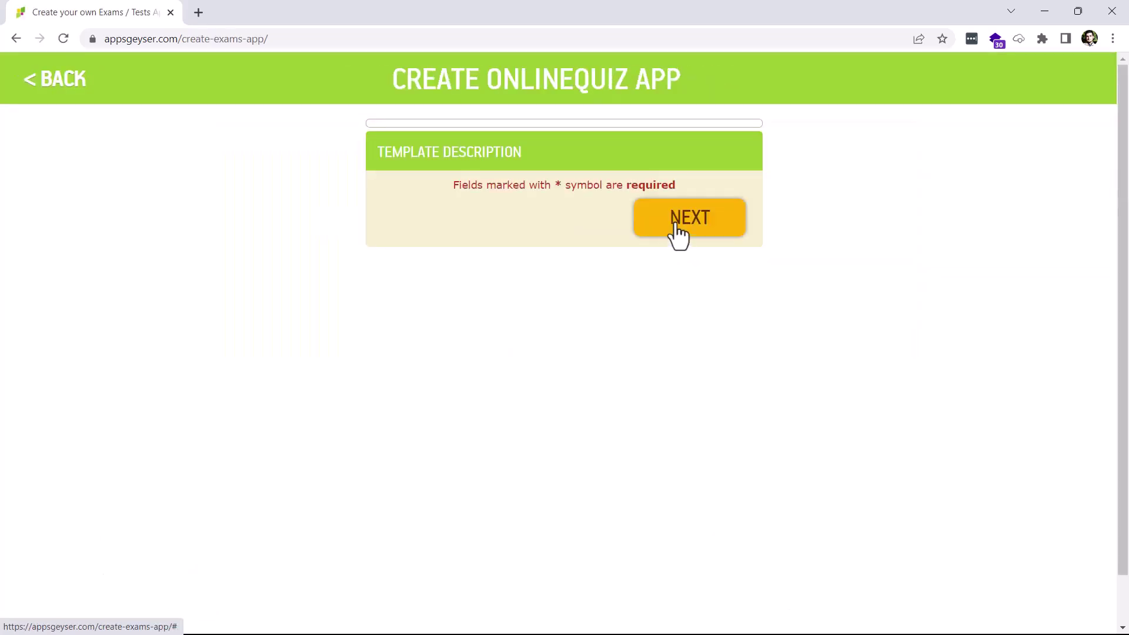
left_click(674, 221)
left_click(683, 258)
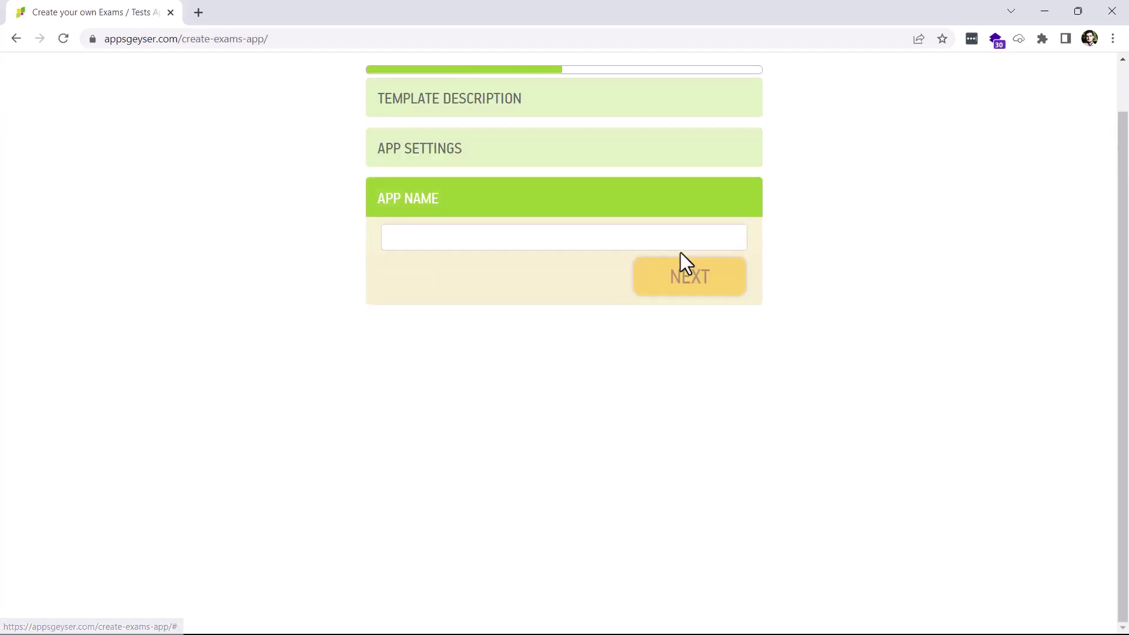
Step: Leave the Exams / Tests setup form, reopen the template's description page once more, and return to the game templates
left_click(16, 38)
mouse_move(563, 388)
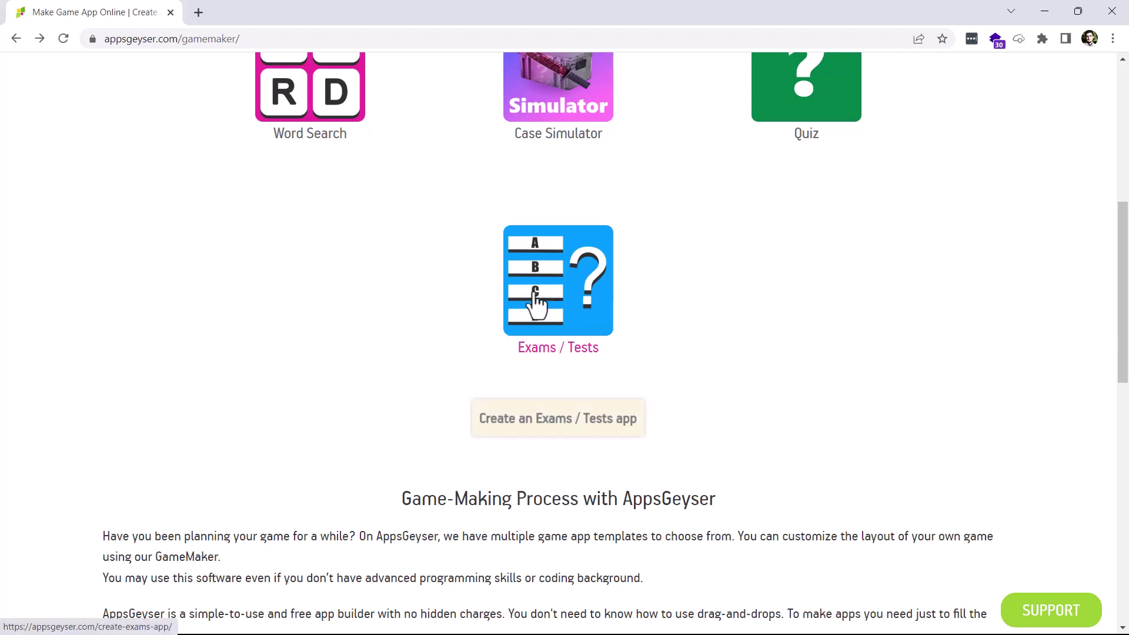
left_click(587, 275)
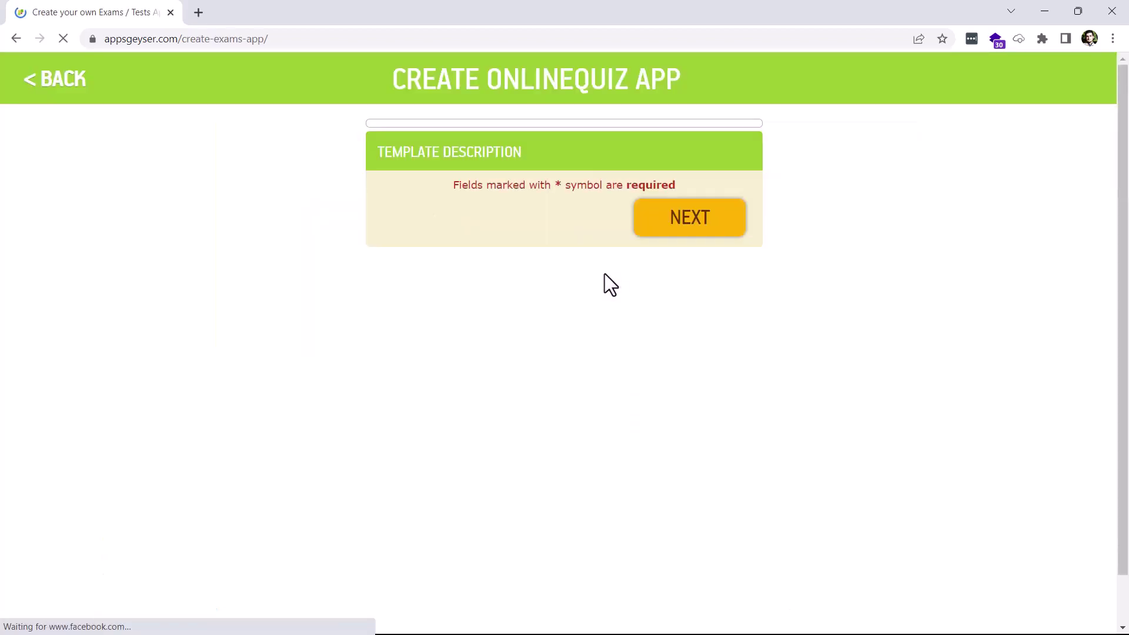
left_click(10, 40)
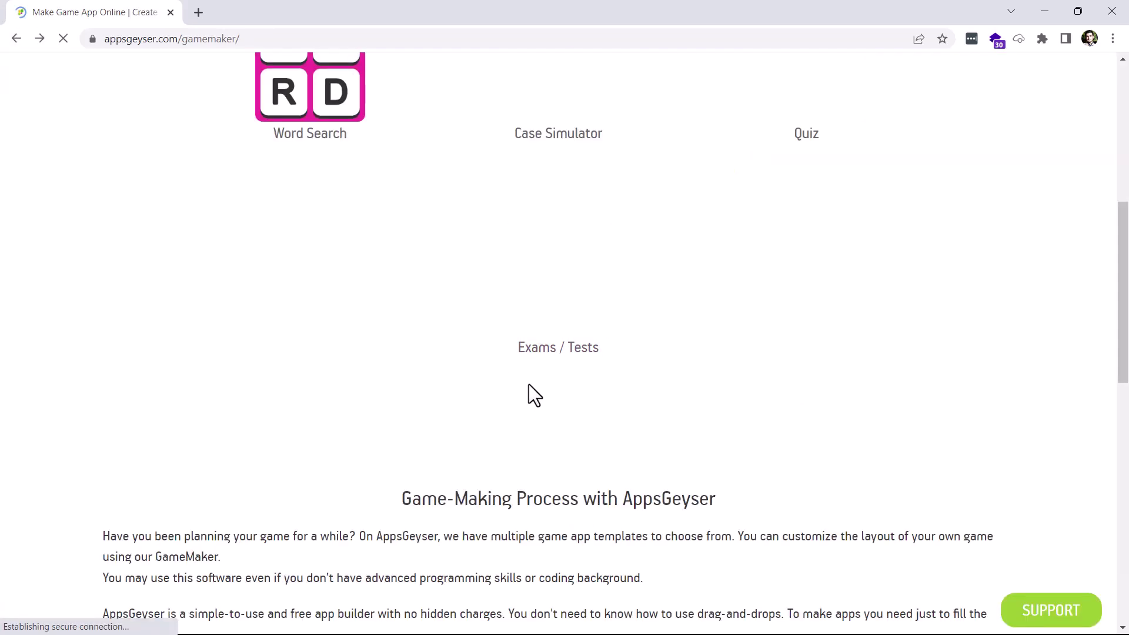
Step: Look over the popular game templates from Tap the Cookie down to Exams / Tests, ending at the template categories
scroll(588, 412, "up", 8)
scroll(624, 441, "down", 7)
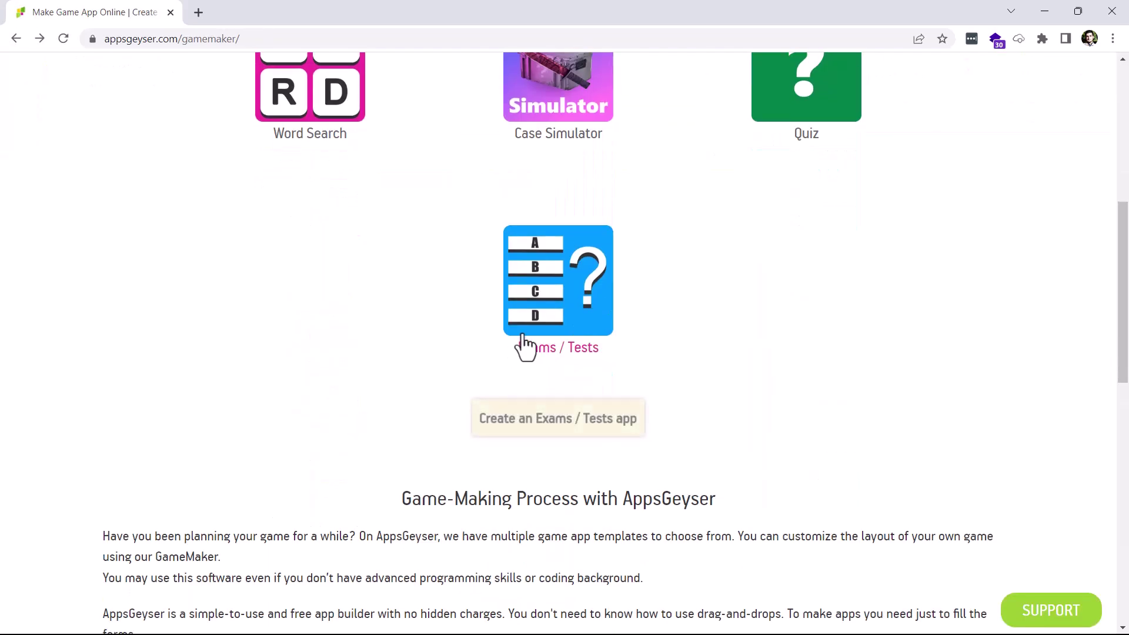
scroll(529, 347, "up", 4)
scroll(668, 475, "down", 3)
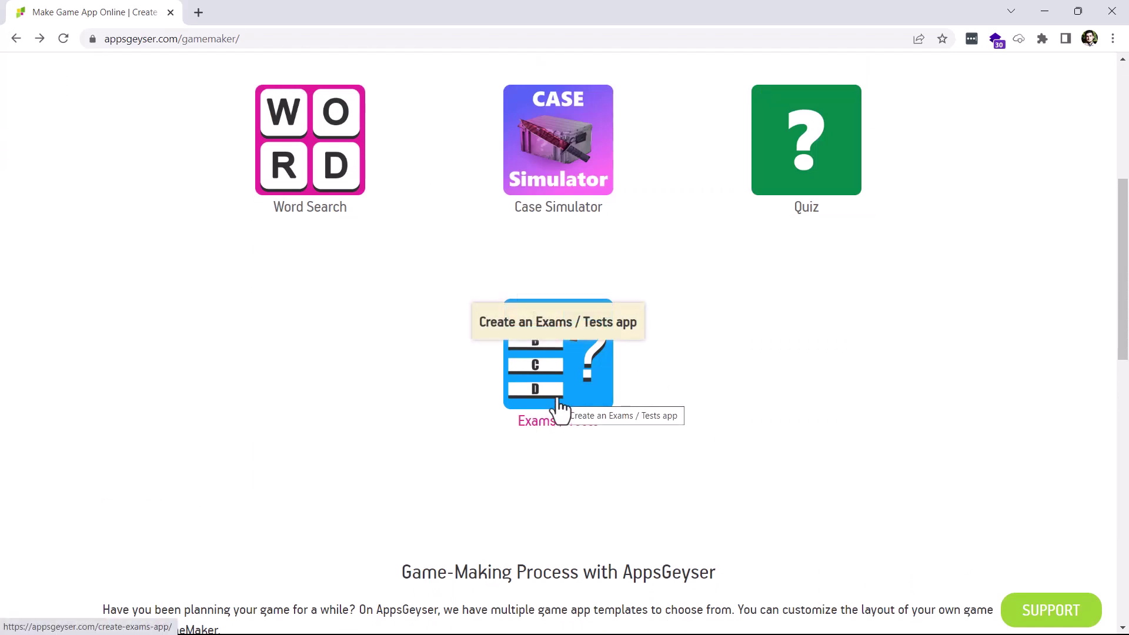
scroll(558, 406, "up", 6)
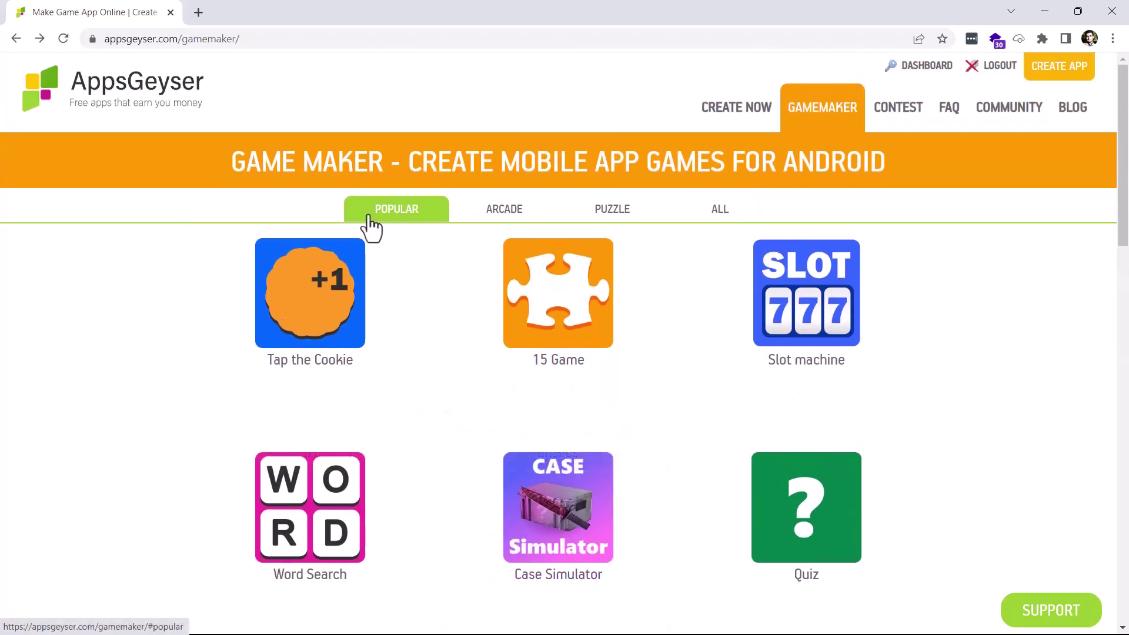
scroll(999, 386, "down", 3)
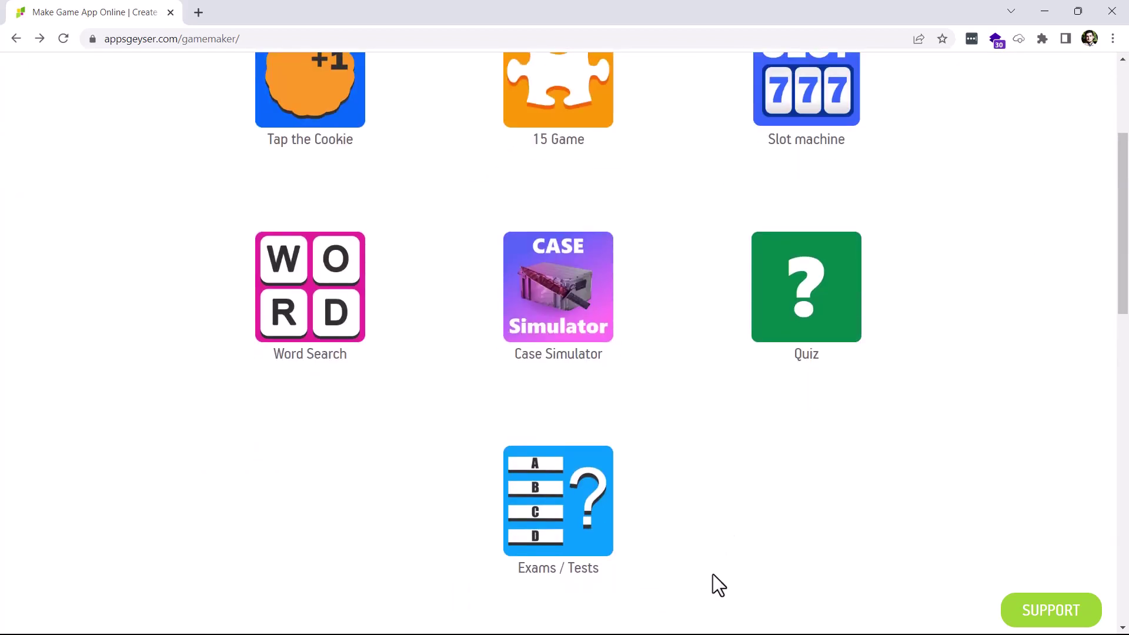
scroll(284, 542, "up", 3)
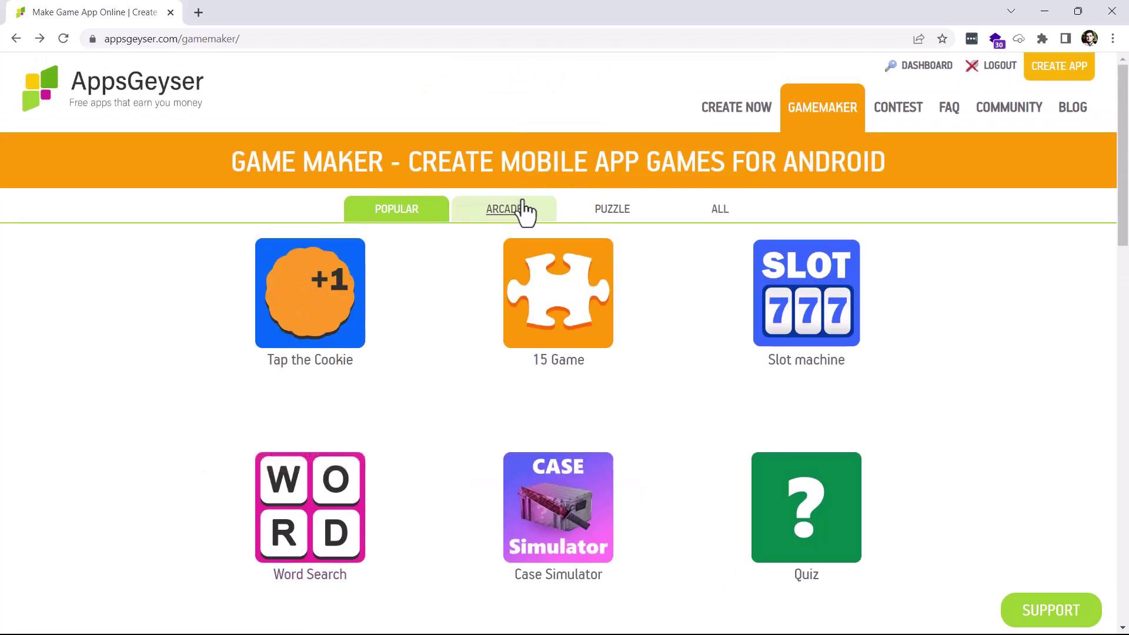